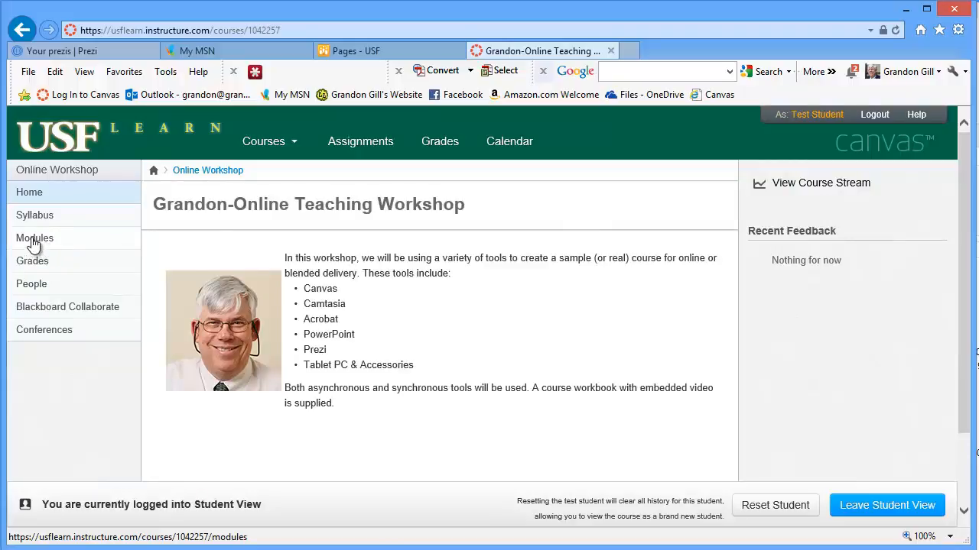
# Open the 1.1 Background Form Assignment from the course modules and start a submission
pyautogui.click(34, 240)
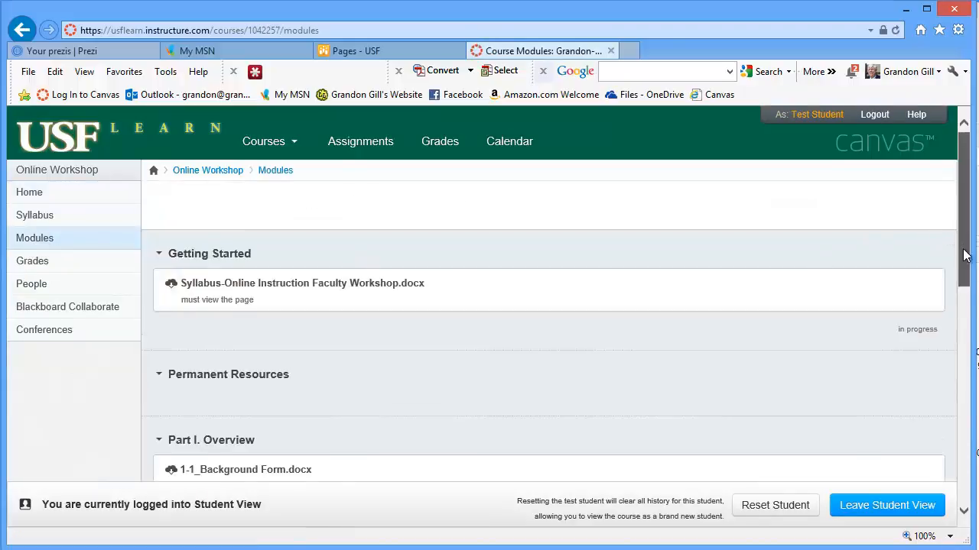
pyautogui.moveTo(968, 252); pyautogui.dragTo(968, 312)
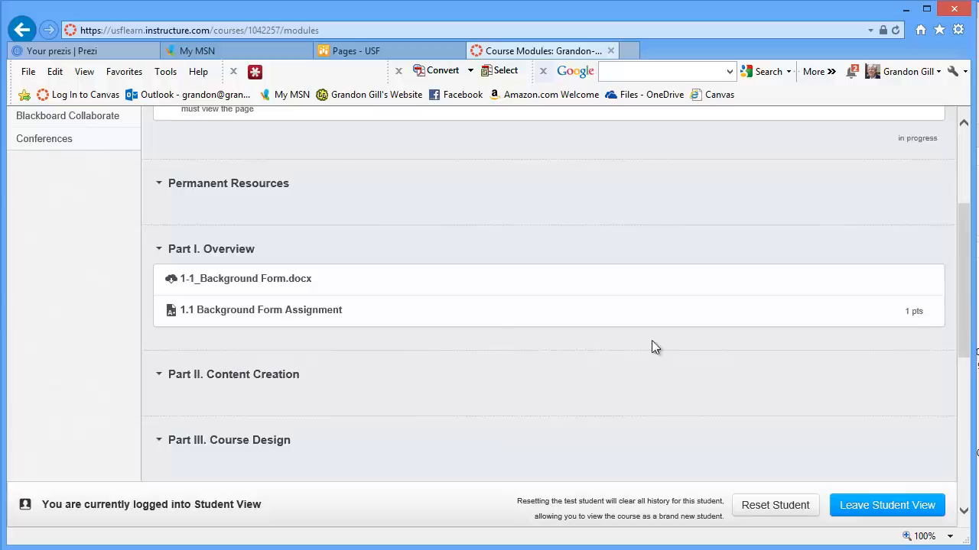
pyautogui.click(292, 312)
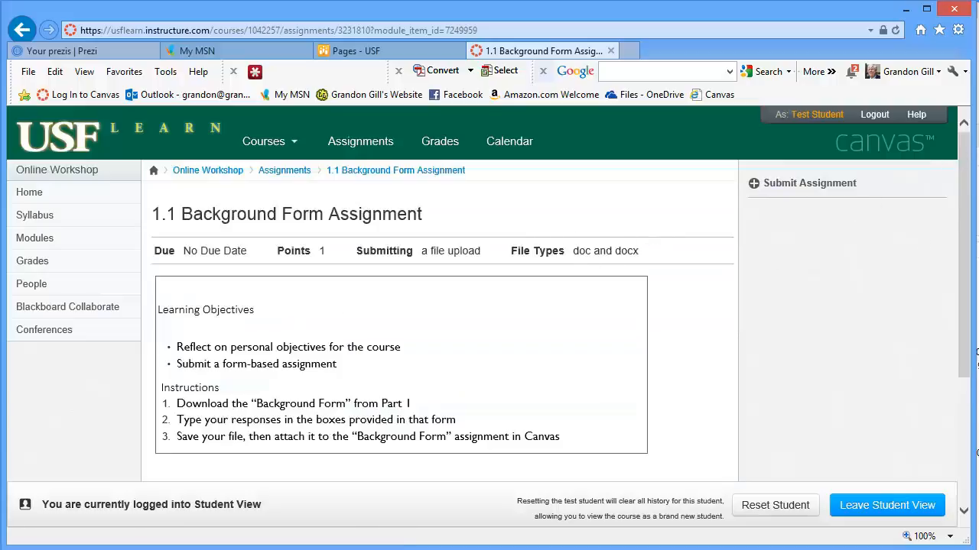
pyautogui.moveTo(967, 220); pyautogui.dragTo(967, 138)
pyautogui.click(796, 181)
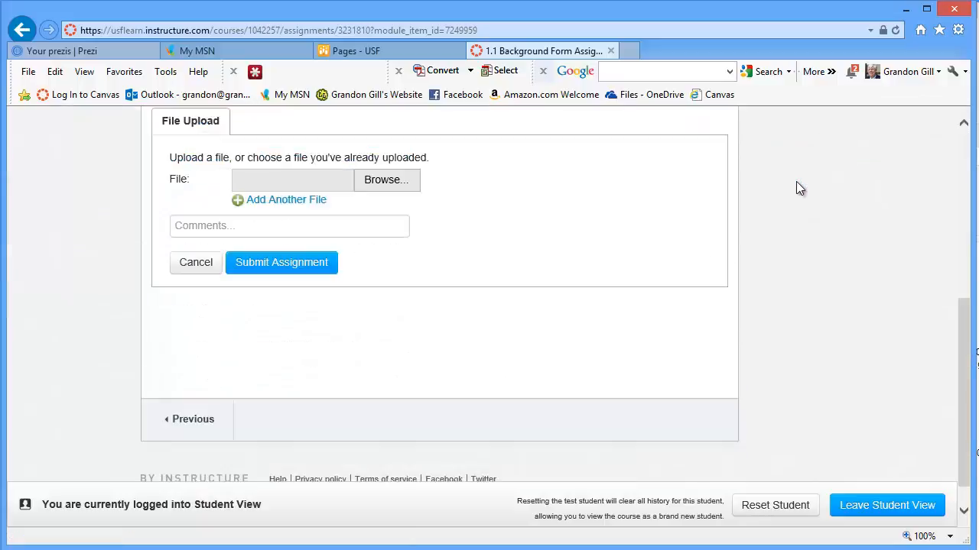
# Attach Test Background Form.docx from the Faculty Workshop folder and submit the assignment
pyautogui.click(383, 180)
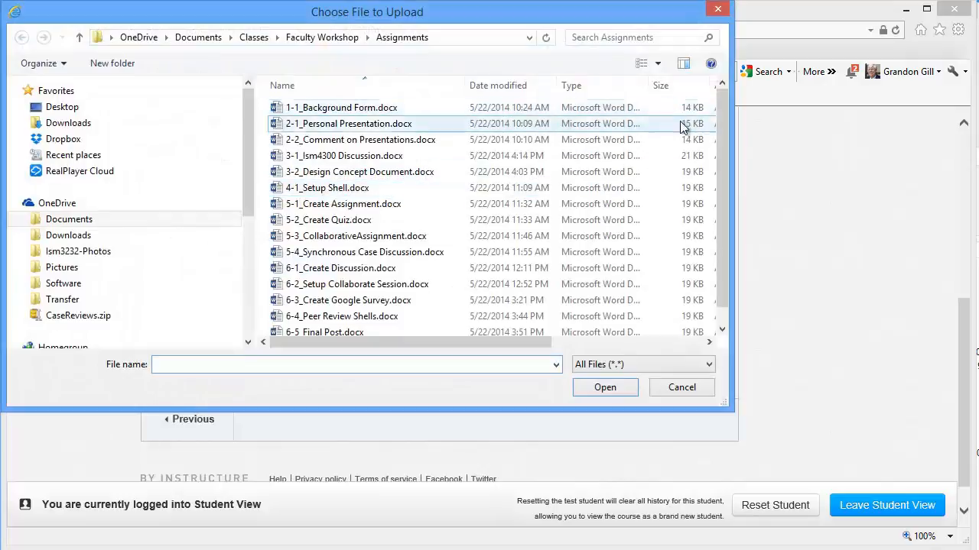
pyautogui.moveTo(722, 129); pyautogui.dragTo(724, 205)
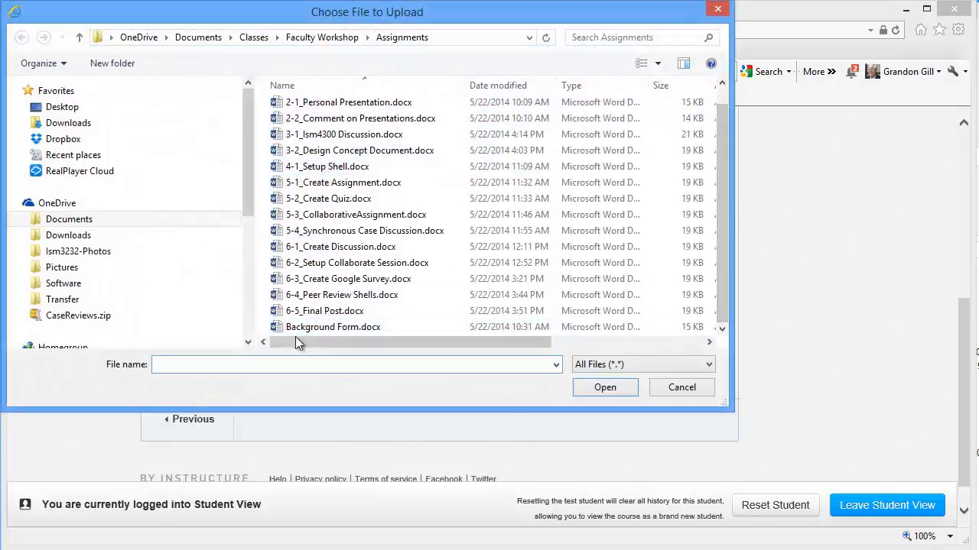
pyautogui.click(336, 41)
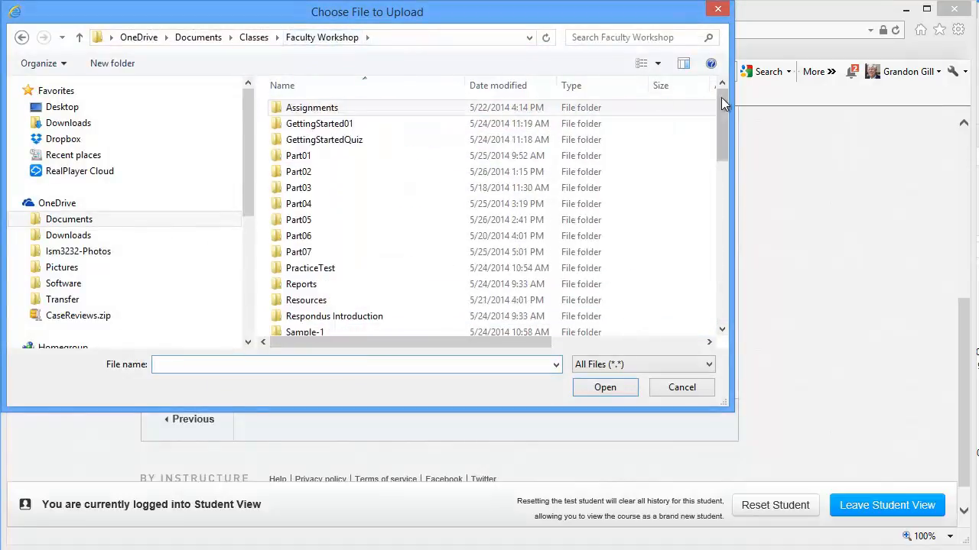
pyautogui.moveTo(721, 97); pyautogui.dragTo(720, 244)
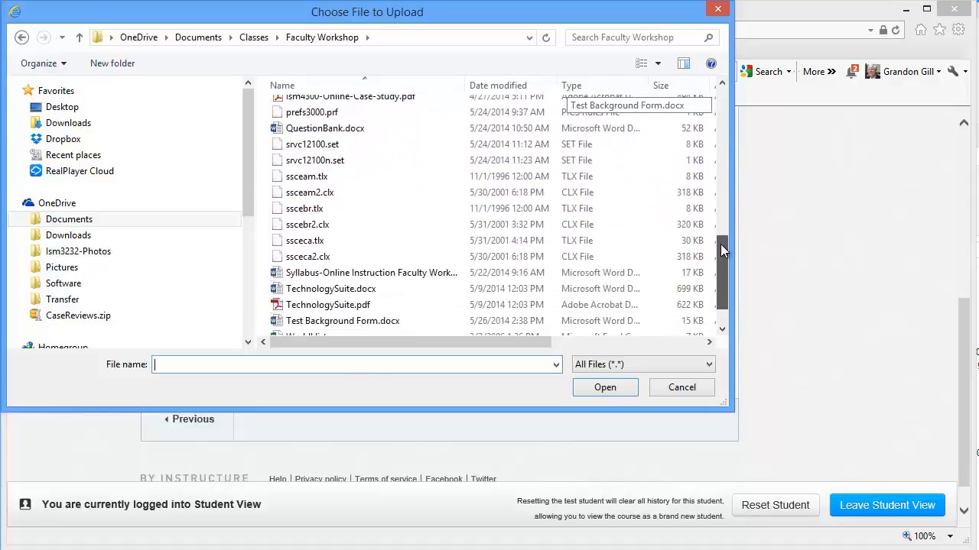
pyautogui.click(311, 321)
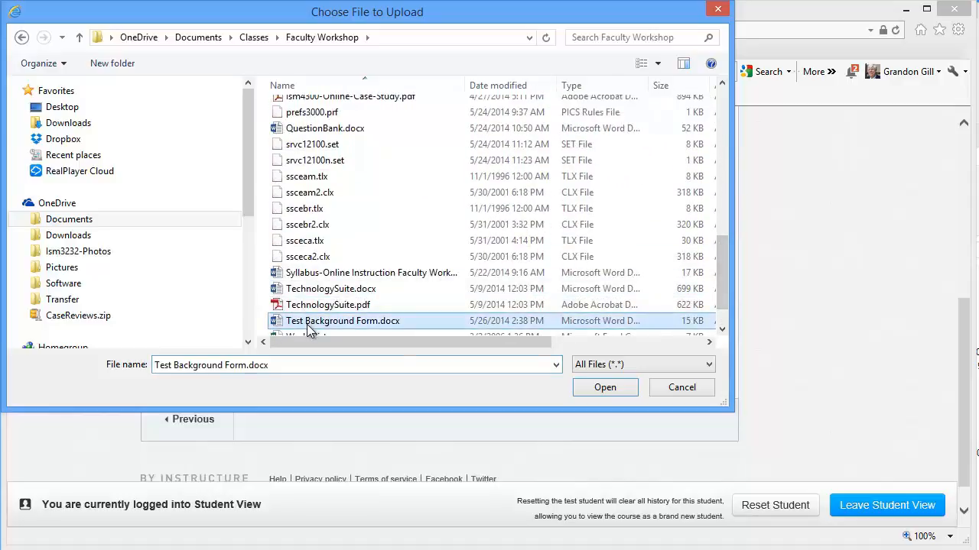
pyautogui.click(606, 390)
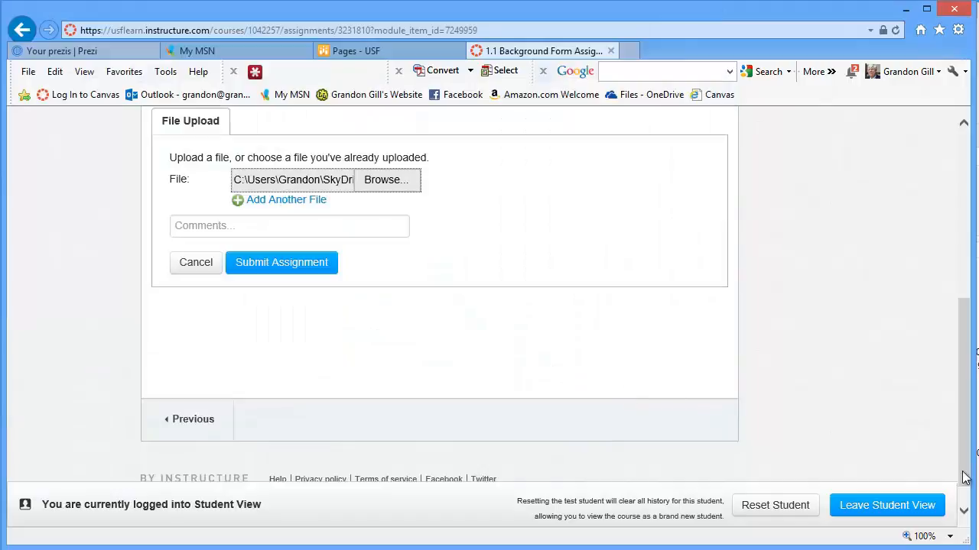
pyautogui.click(299, 265)
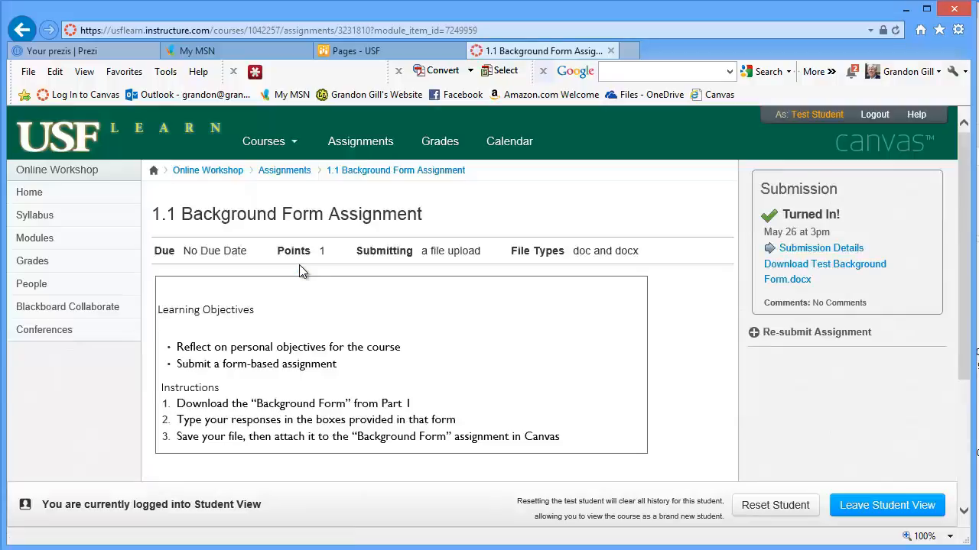
# Leave Student View and open the course gradebook
pyautogui.click(887, 510)
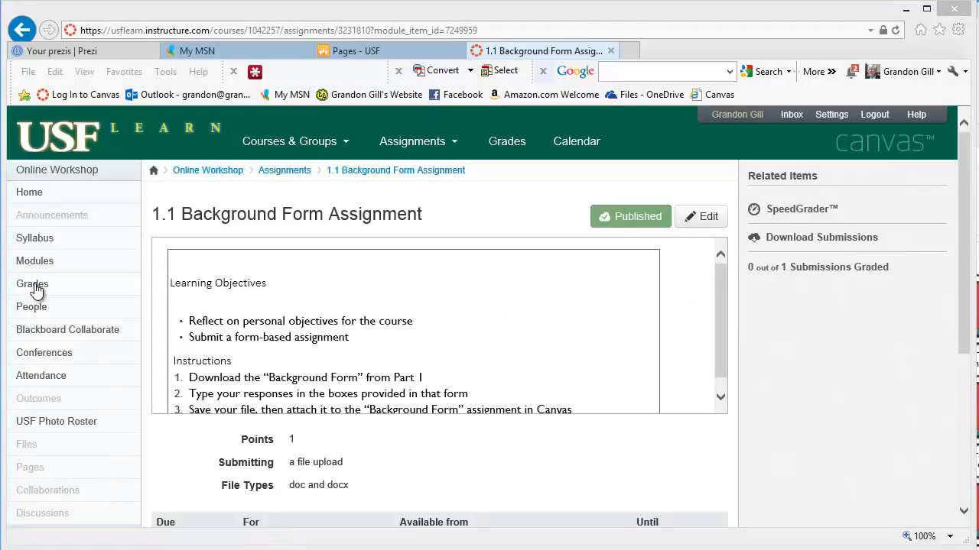
pyautogui.click(35, 287)
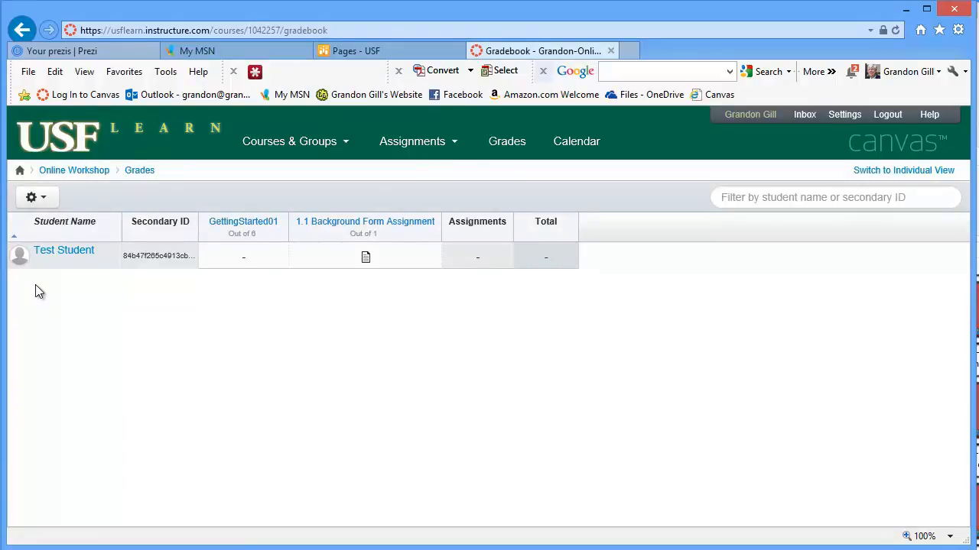
# Review the gradebook's general options and the actions available for the GettingStarted01 assignment
pyautogui.click(46, 203)
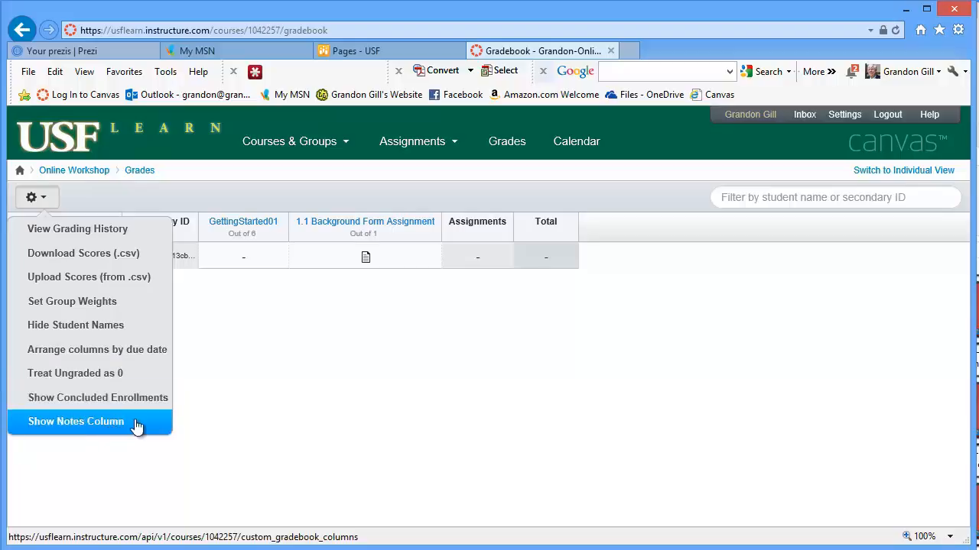
pyautogui.click(231, 415)
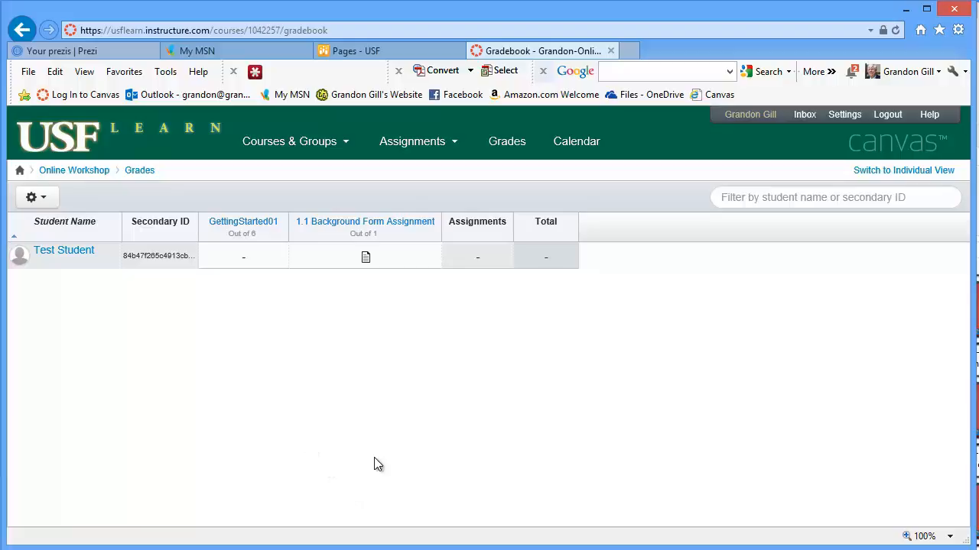
pyautogui.click(281, 235)
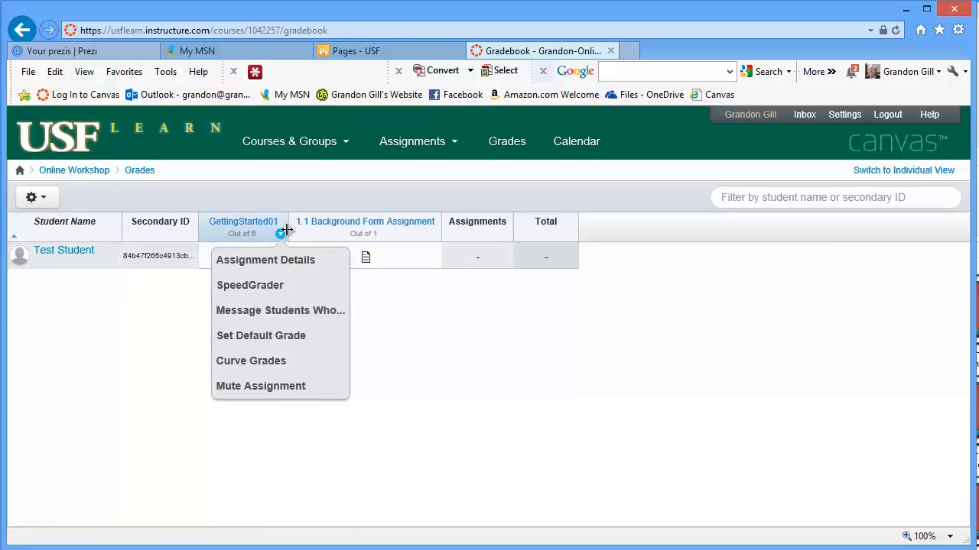
pyautogui.click(390, 421)
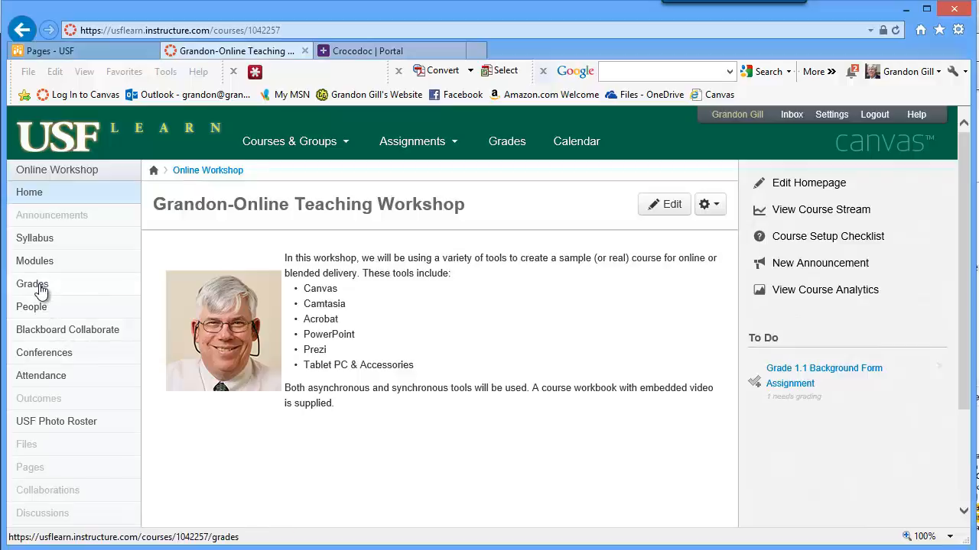
# Open SpeedGrader for the 1.1 Background Form Assignment from the gradebook and check its student list
pyautogui.click(38, 289)
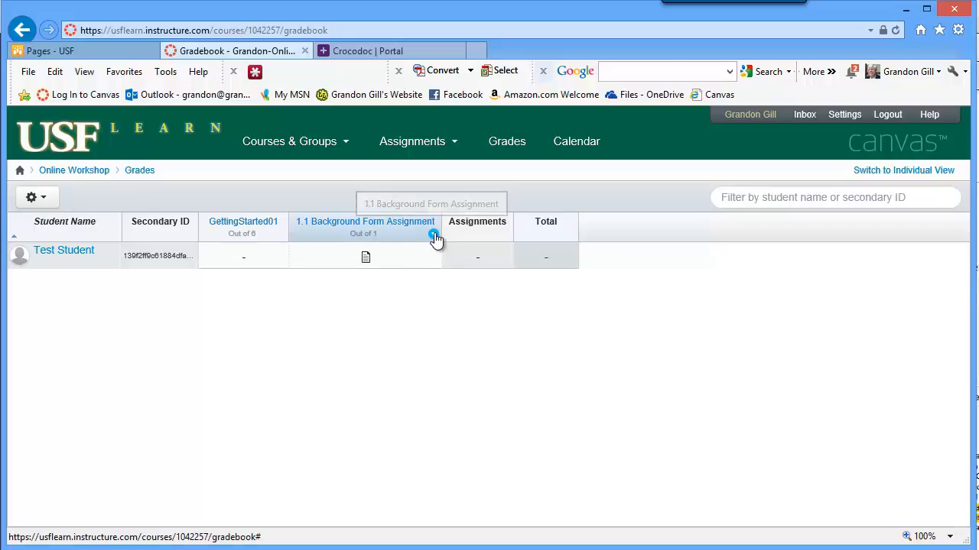
pyautogui.click(433, 236)
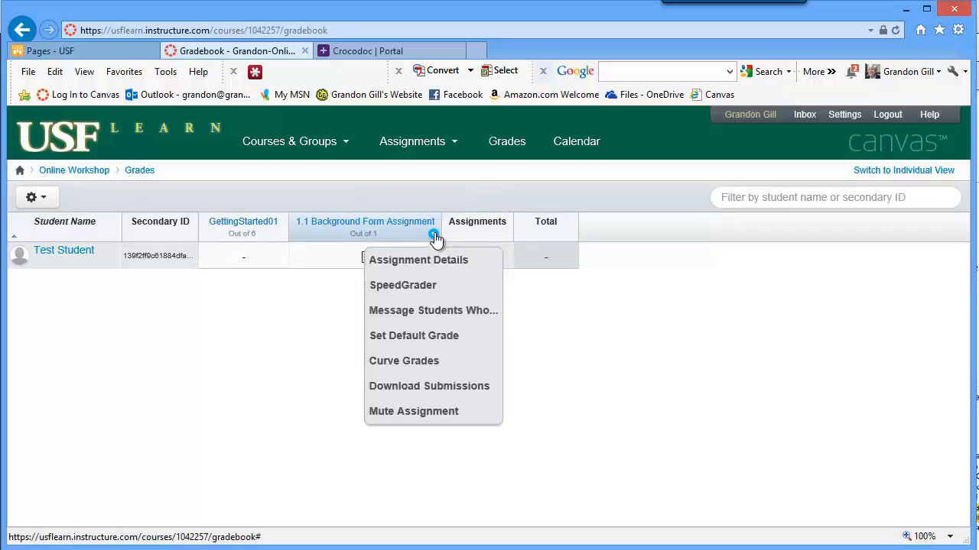
pyautogui.click(429, 288)
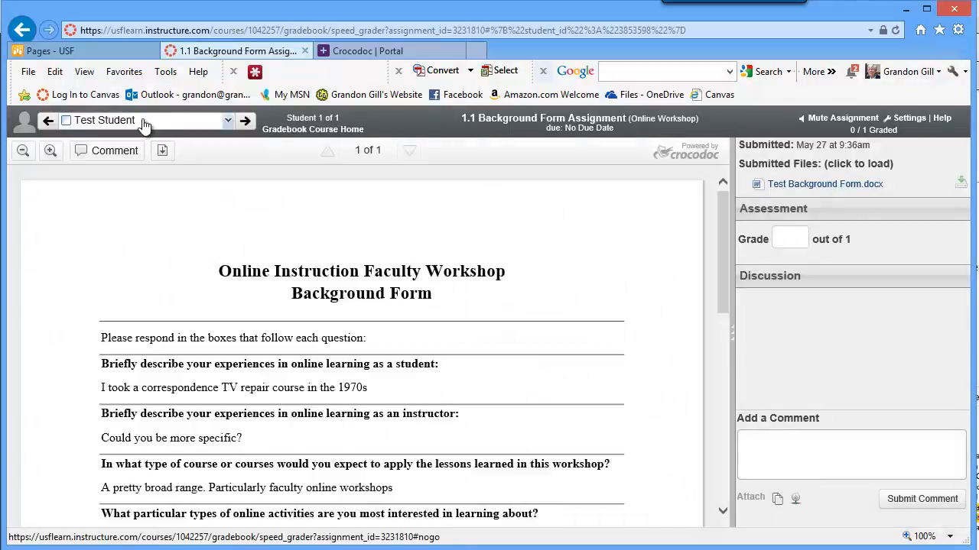
pyautogui.click(227, 124)
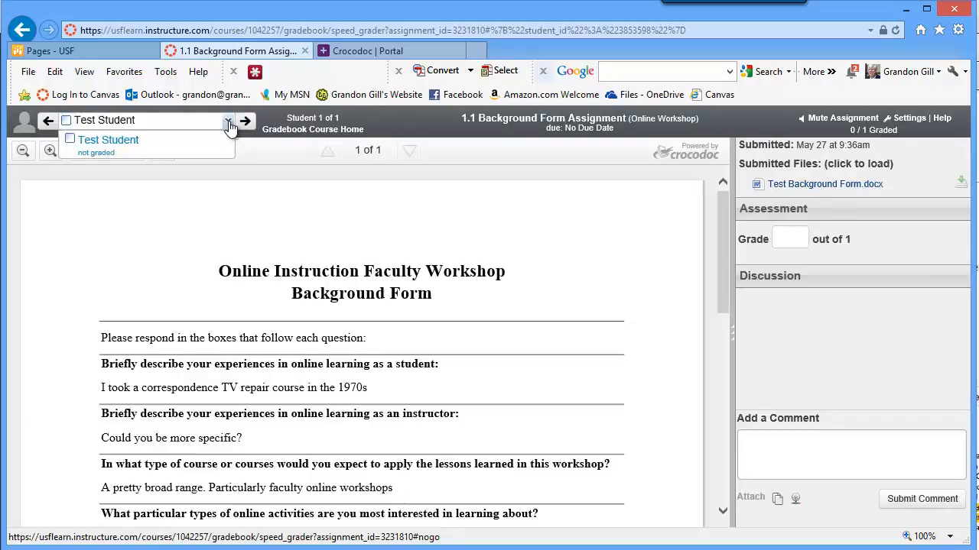
pyautogui.click(228, 124)
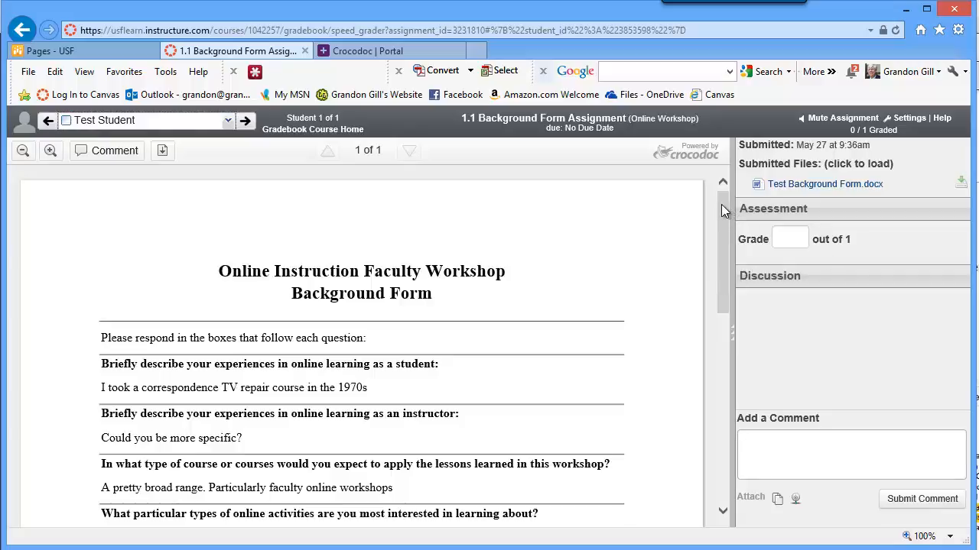
# Show the annotation tools and draw a blue loop around the "Background Form" heading in the submitted document
pyautogui.moveTo(721, 204); pyautogui.dragTo(713, 233)
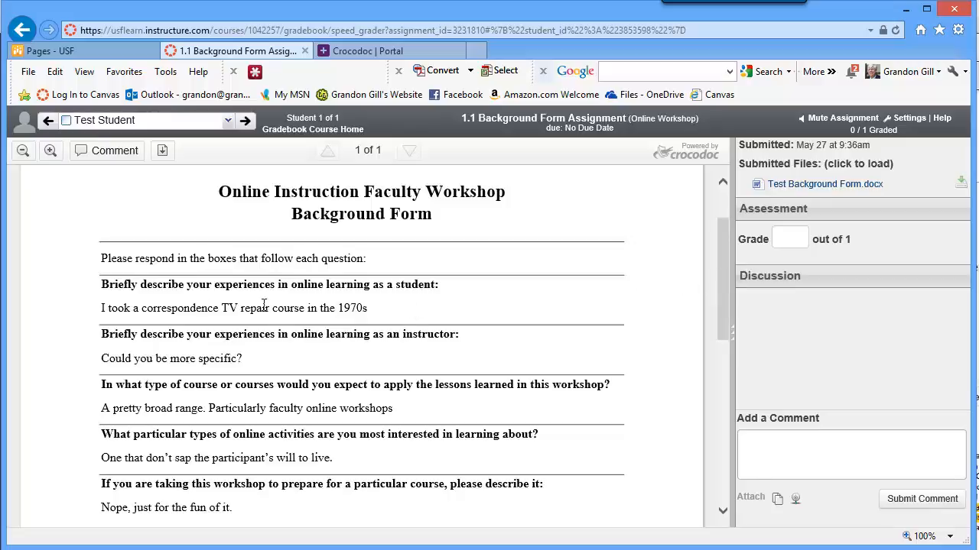
pyautogui.click(111, 155)
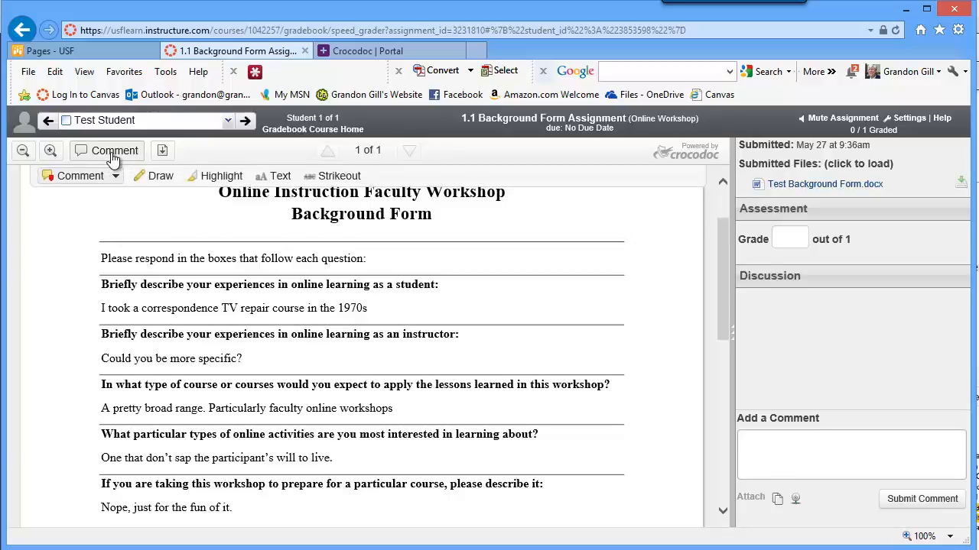
pyautogui.click(144, 177)
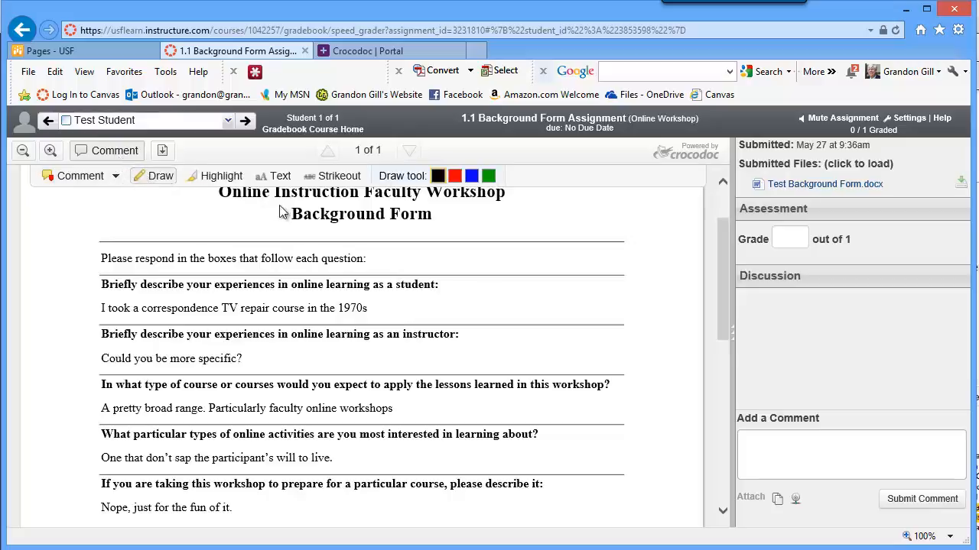
pyautogui.click(470, 176)
pyautogui.moveTo(471, 212)
pyautogui.mouseDown()
pyautogui.moveTo(348, 201)
pyautogui.moveTo(271, 212)
pyautogui.moveTo(309, 243)
pyautogui.moveTo(452, 233)
pyautogui.moveTo(462, 223)
pyautogui.mouseUp()
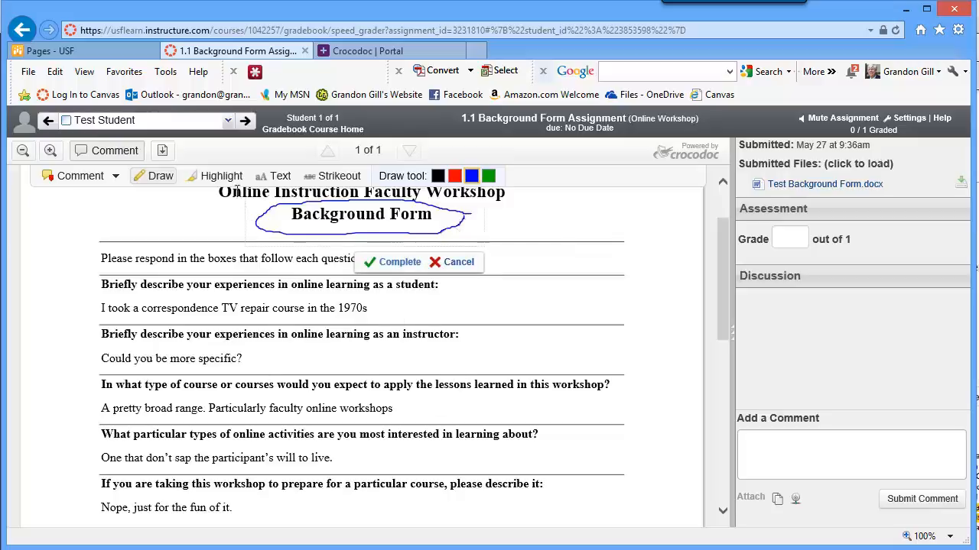
# Highlight the word "correspondence" in yellow and strike out the word "faculty" in the student's answers
pyautogui.click(217, 176)
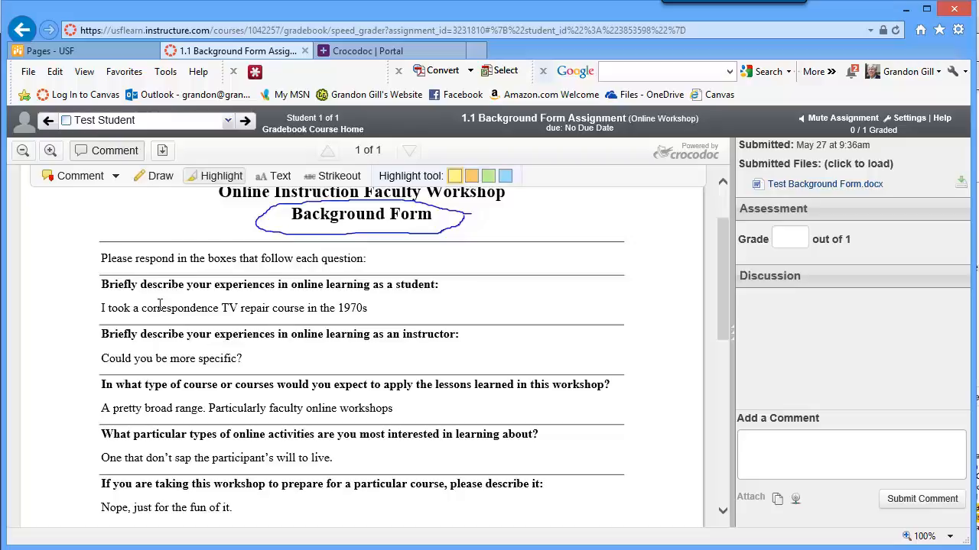
pyautogui.moveTo(142, 307); pyautogui.dragTo(221, 308)
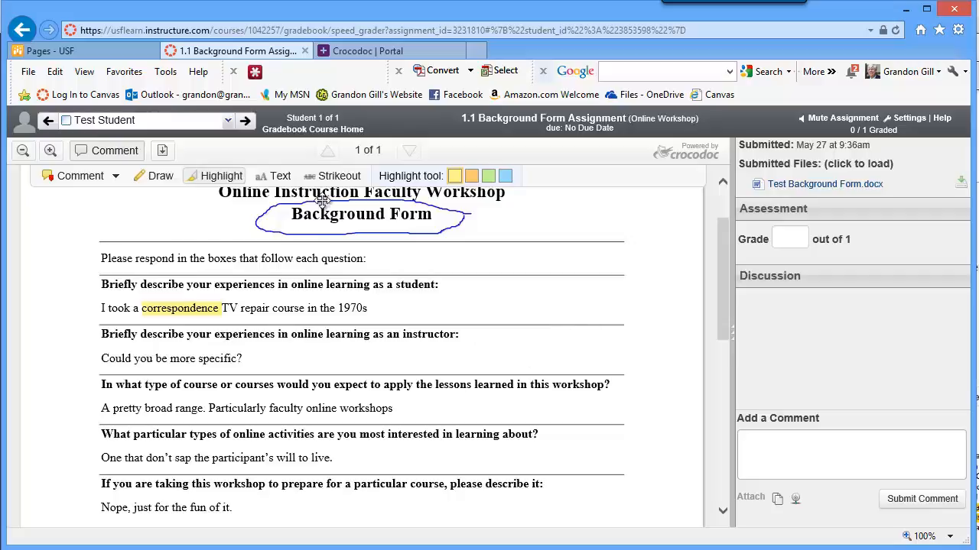
pyautogui.click(334, 178)
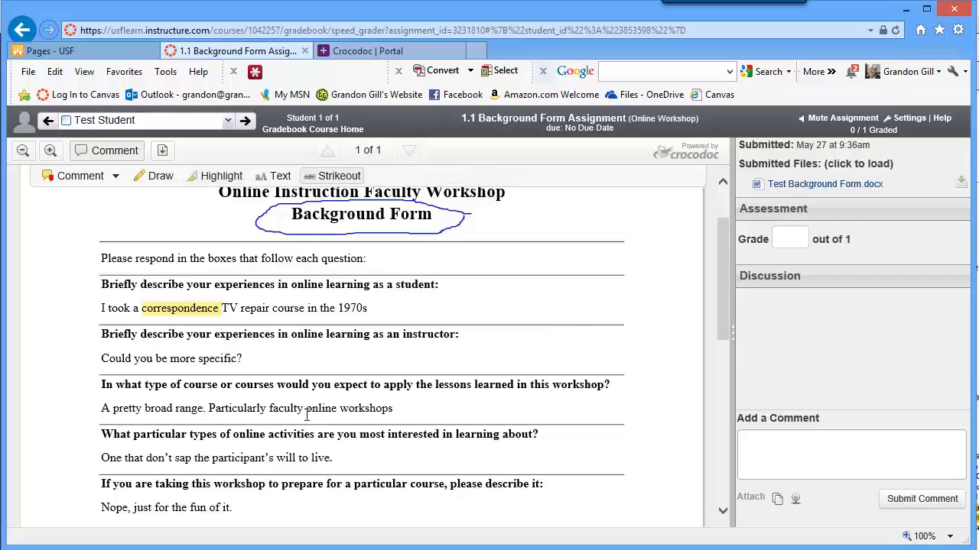
pyautogui.moveTo(276, 410); pyautogui.dragTo(304, 410)
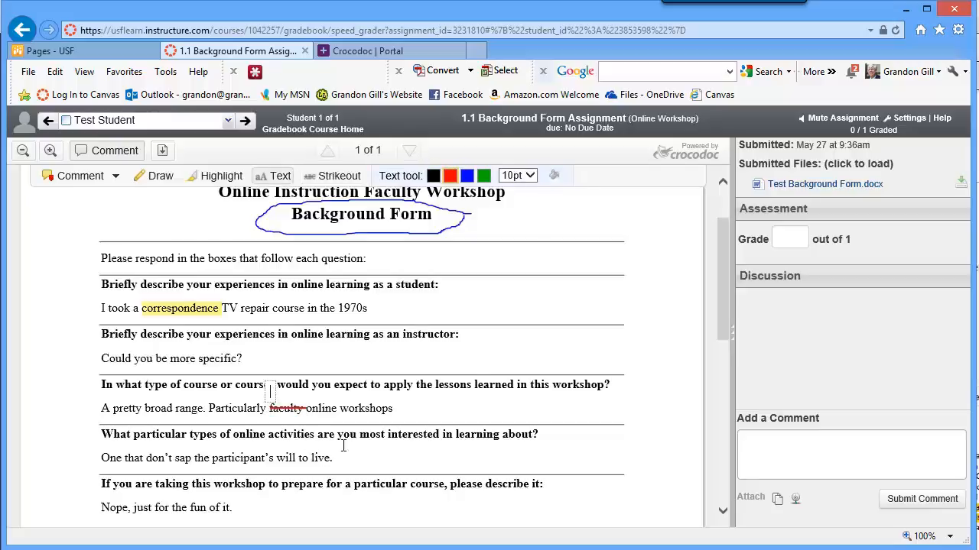
# Add a point comment at the answer "Could you be more specific?" reading "Don't answer a question with a question..."
pyautogui.click(112, 177)
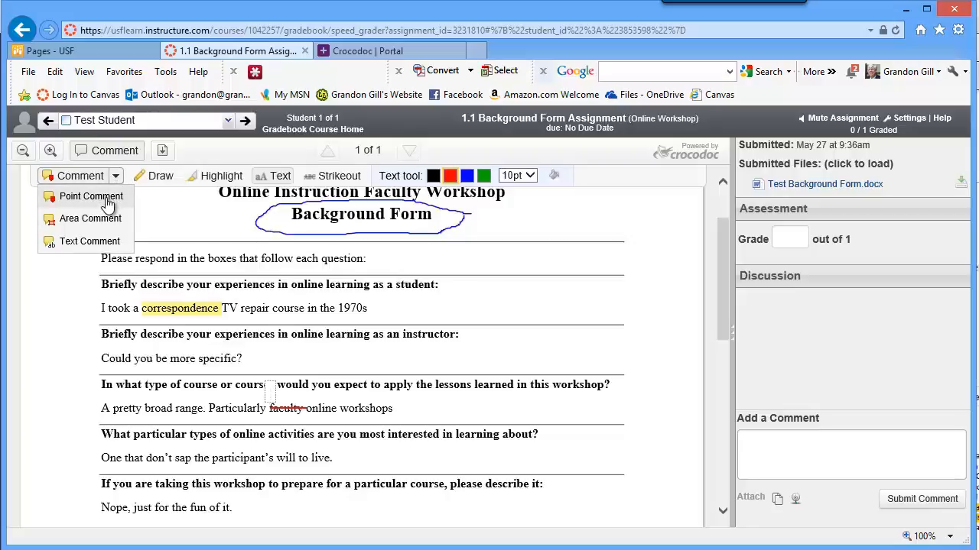
pyautogui.click(107, 200)
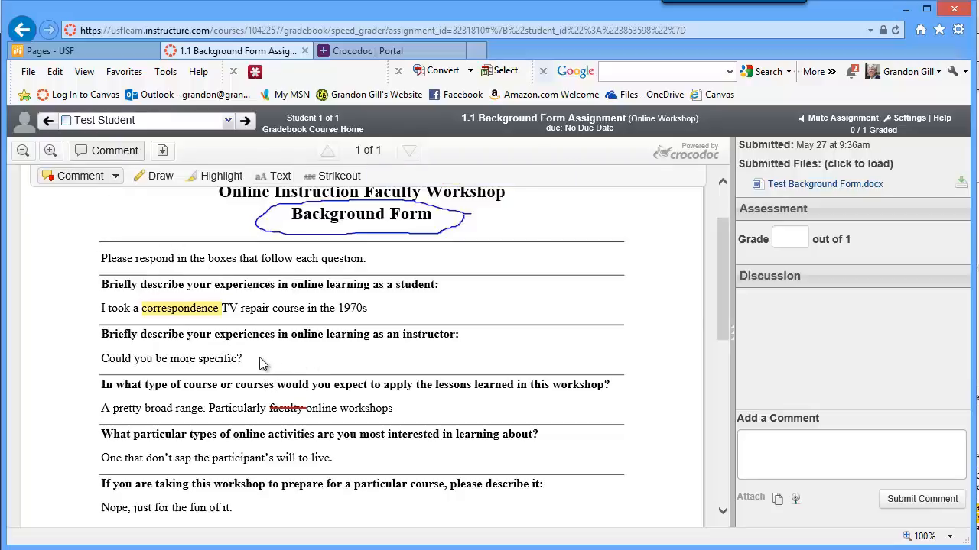
pyautogui.click(104, 358)
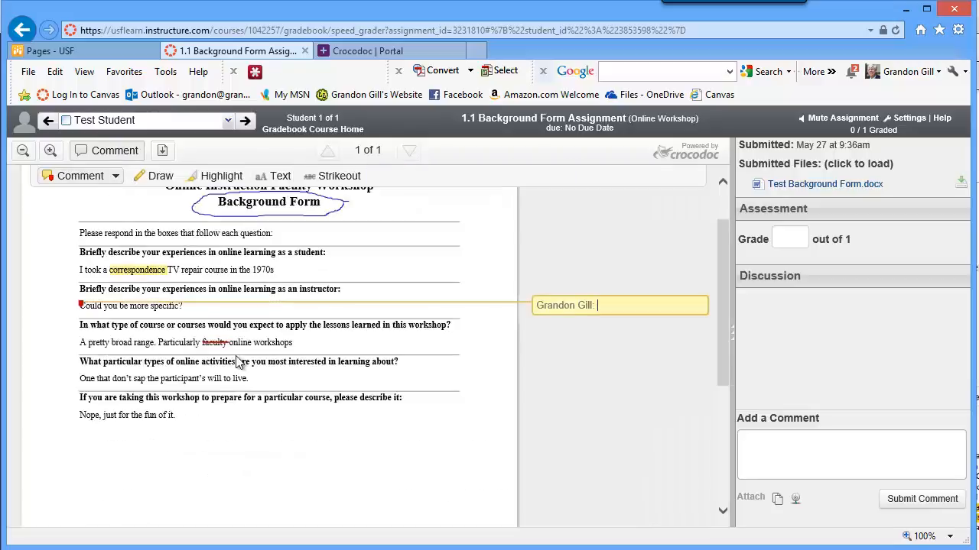
pyautogui.write("Don't answer a")
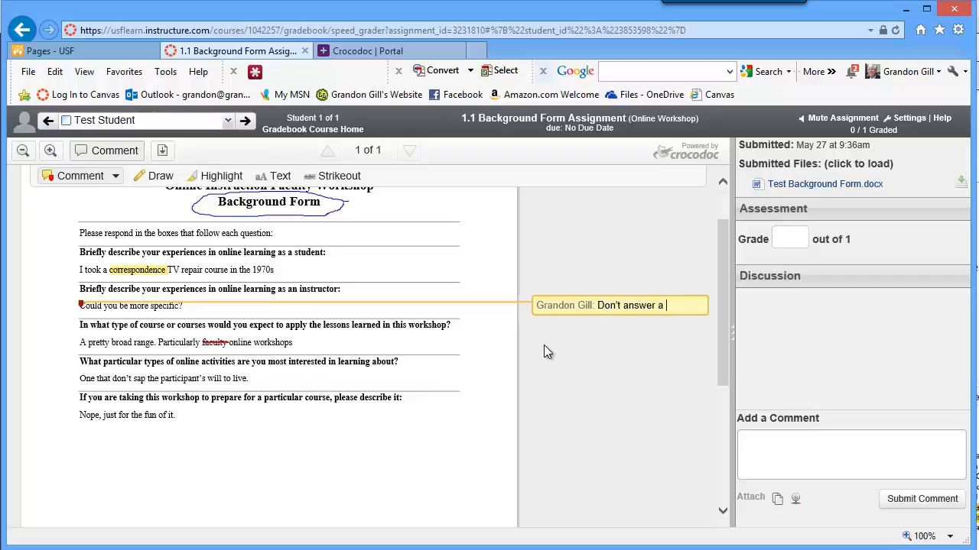
pyautogui.write(' question wi')
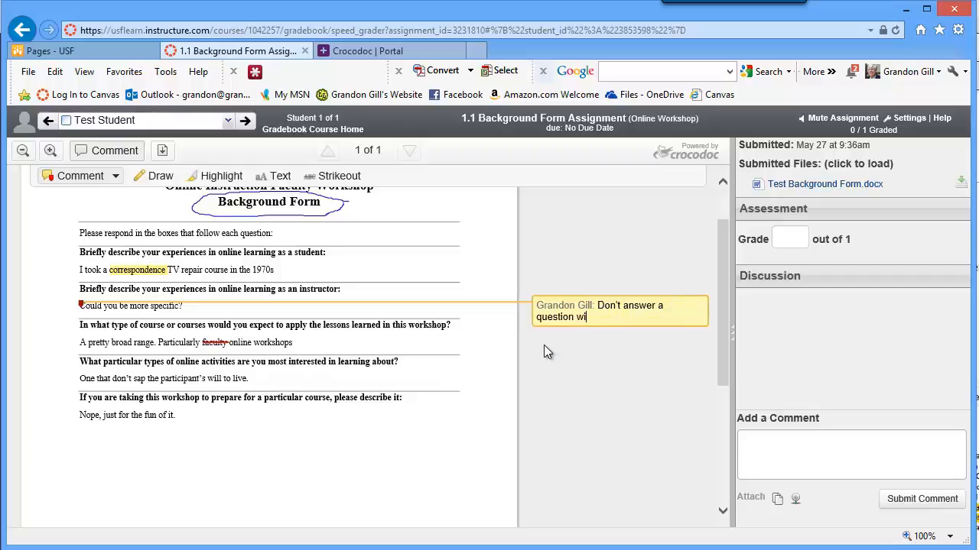
pyautogui.write('th a question...')
# Check the document's download options, and grade the submission 1 with the overall comment "Good job..."
pyautogui.click(164, 152)
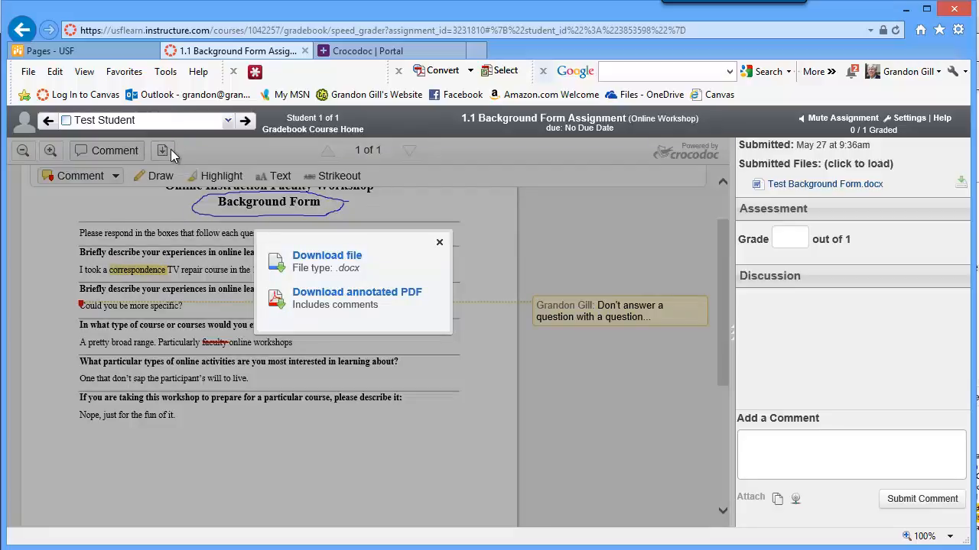
pyautogui.click(439, 242)
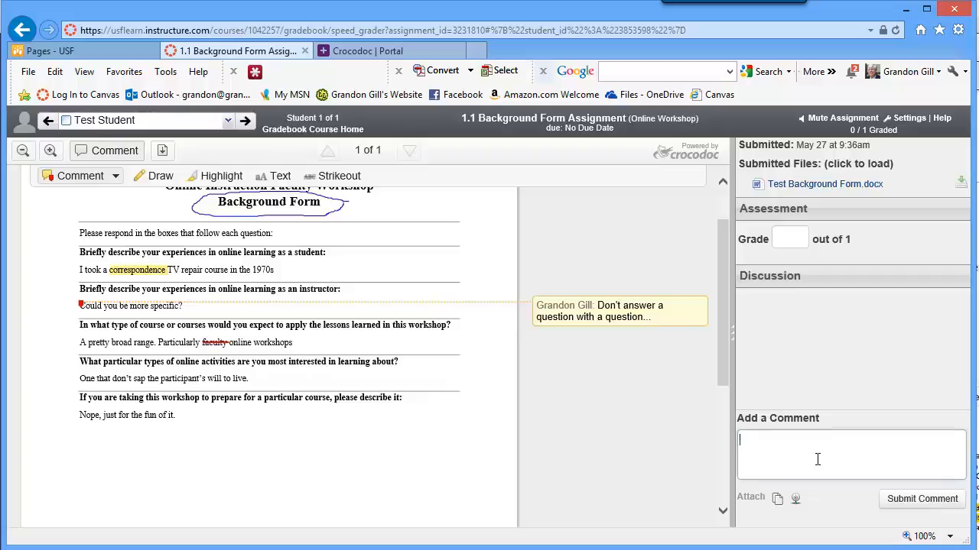
pyautogui.write('Good job.')
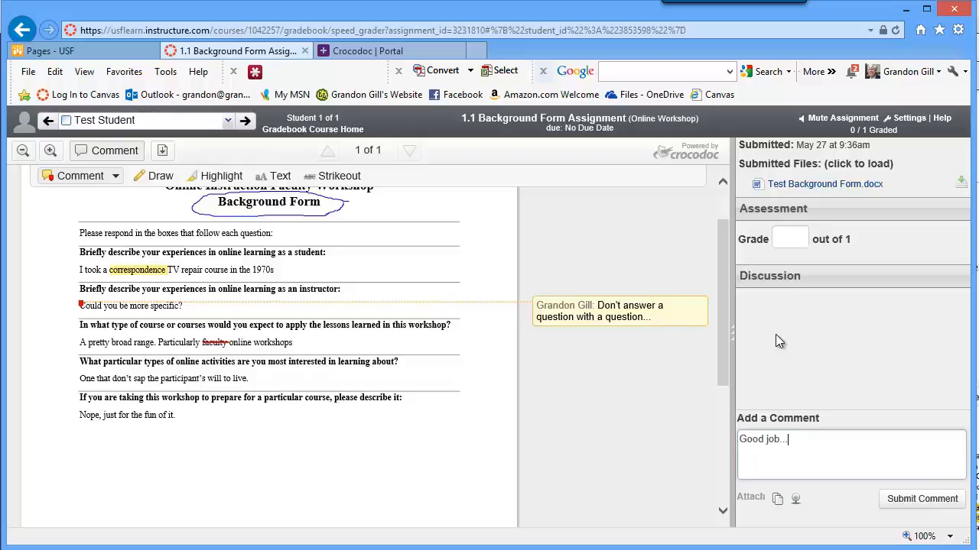
pyautogui.click(924, 499)
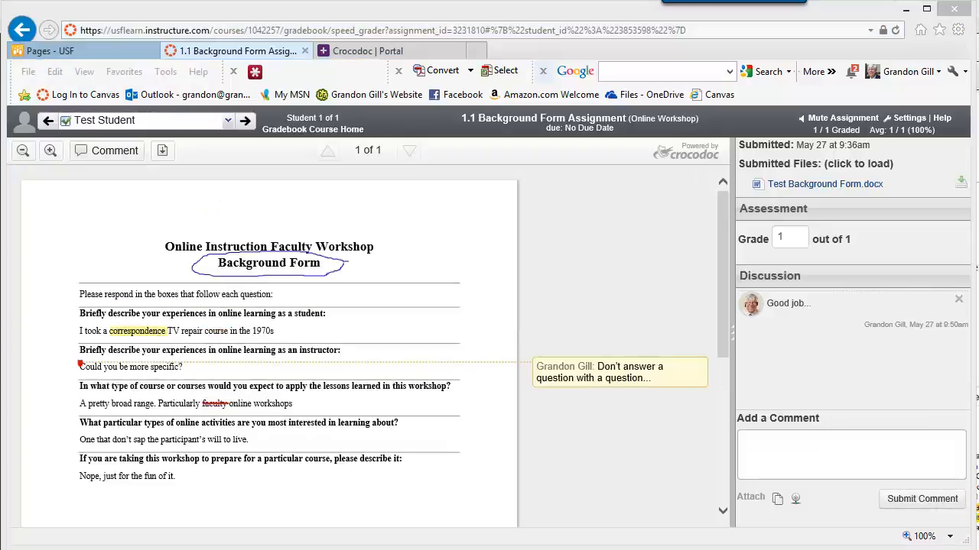
# Start a media comment on the submission and title it "Comment to student"
pyautogui.click(798, 500)
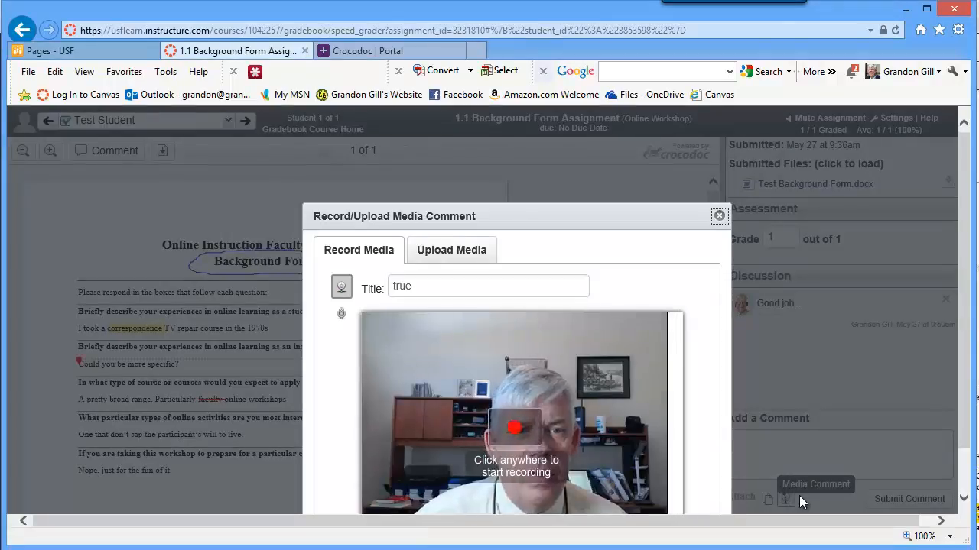
pyautogui.moveTo(575, 209); pyautogui.dragTo(611, 115)
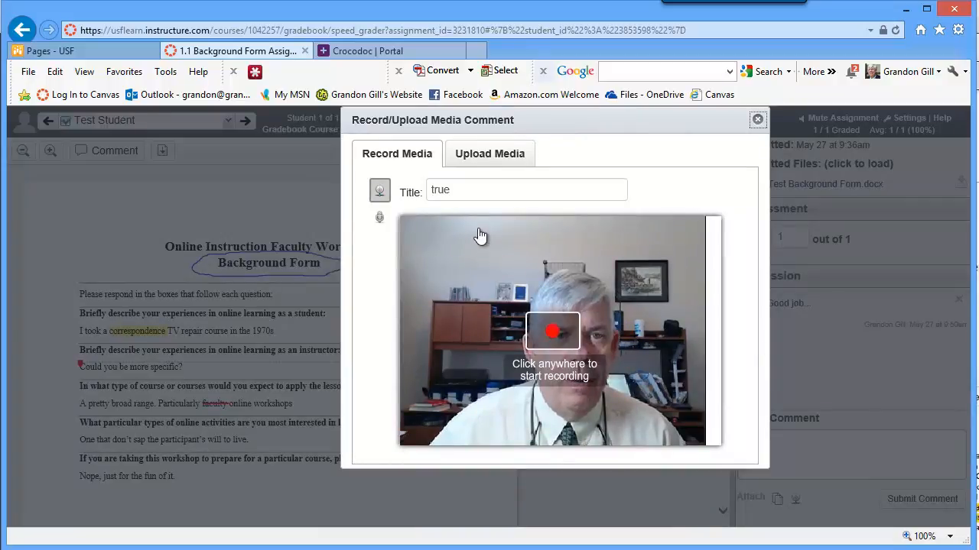
pyautogui.moveTo(459, 190); pyautogui.dragTo(427, 189)
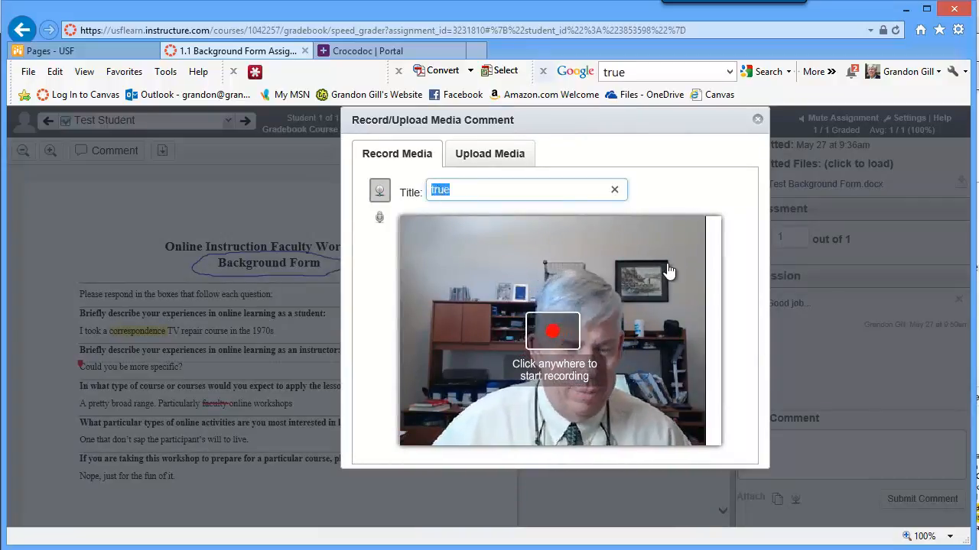
pyautogui.write('Comme')
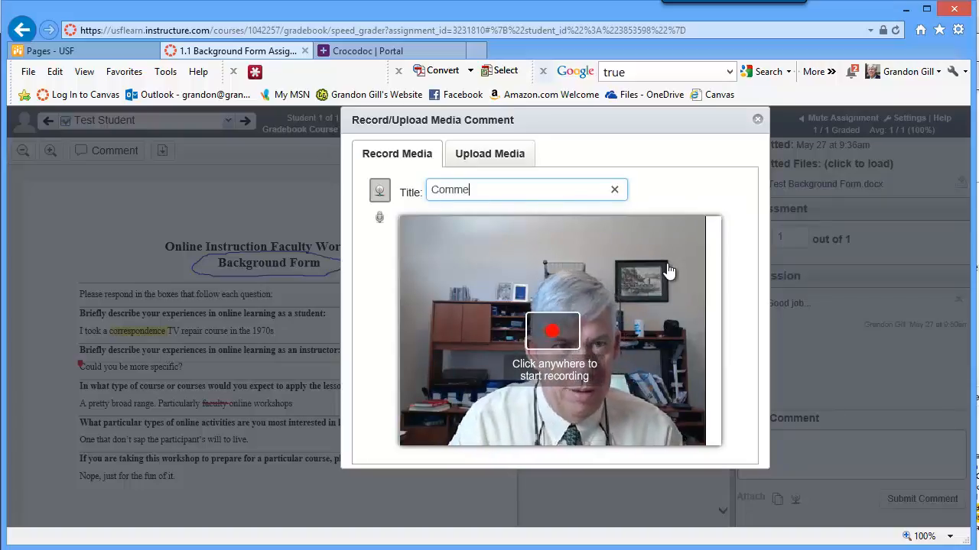
pyautogui.write('nt to stu')
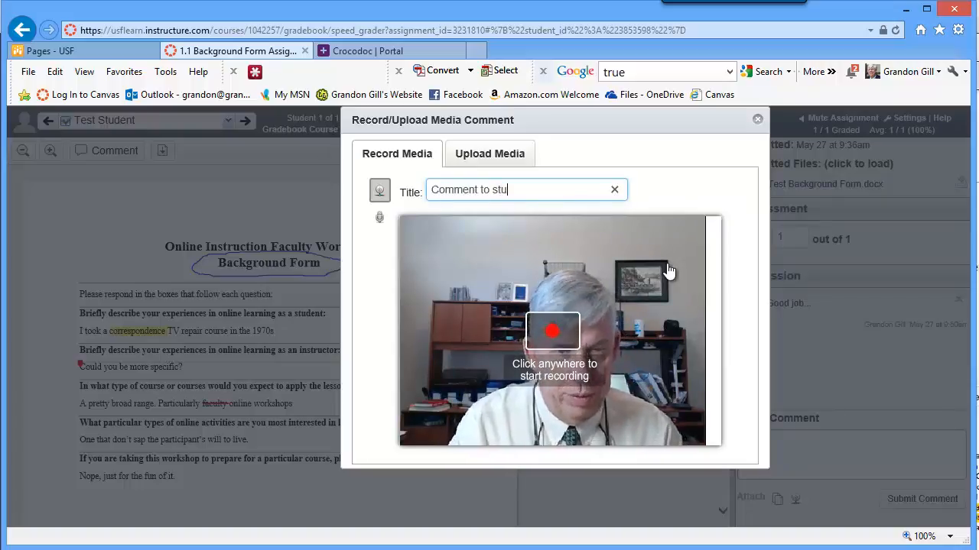
pyautogui.write('dent')
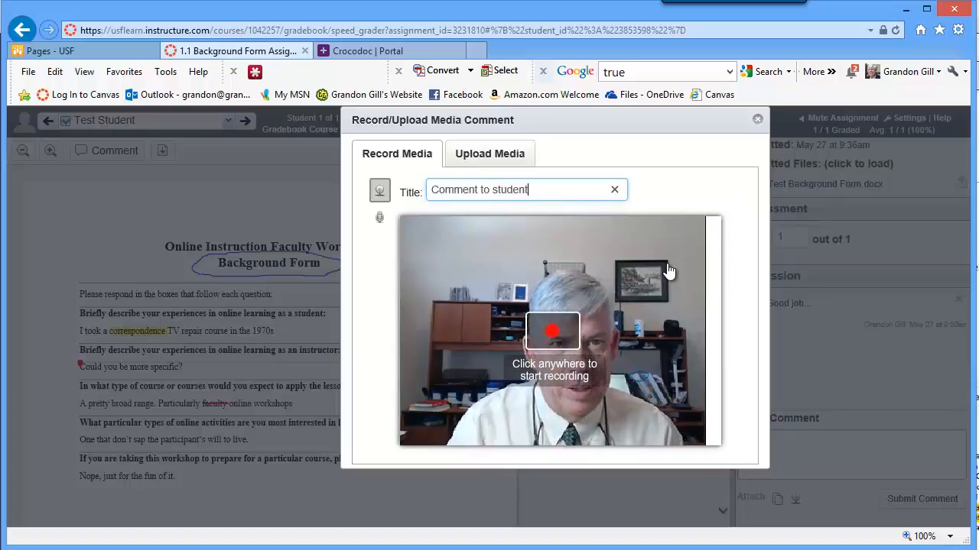
# Record a webcam video of about 11 seconds for the media comment and save it to the discussion
pyautogui.click(553, 335)
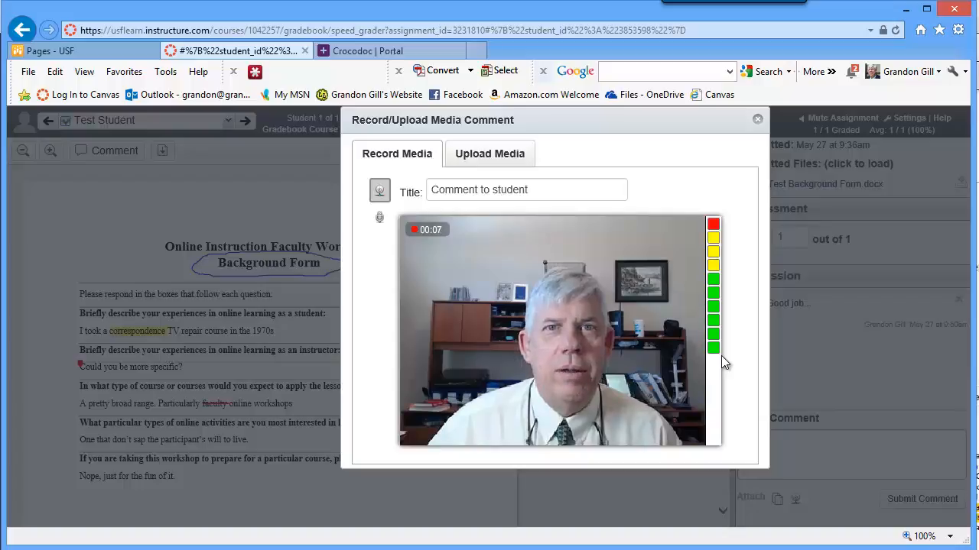
pyautogui.moveTo(627, 355)
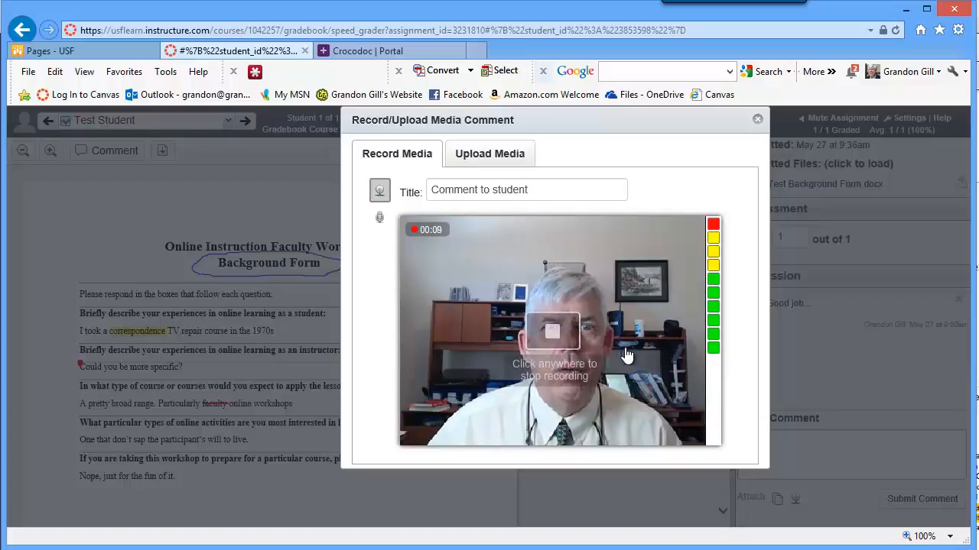
pyautogui.click(545, 332)
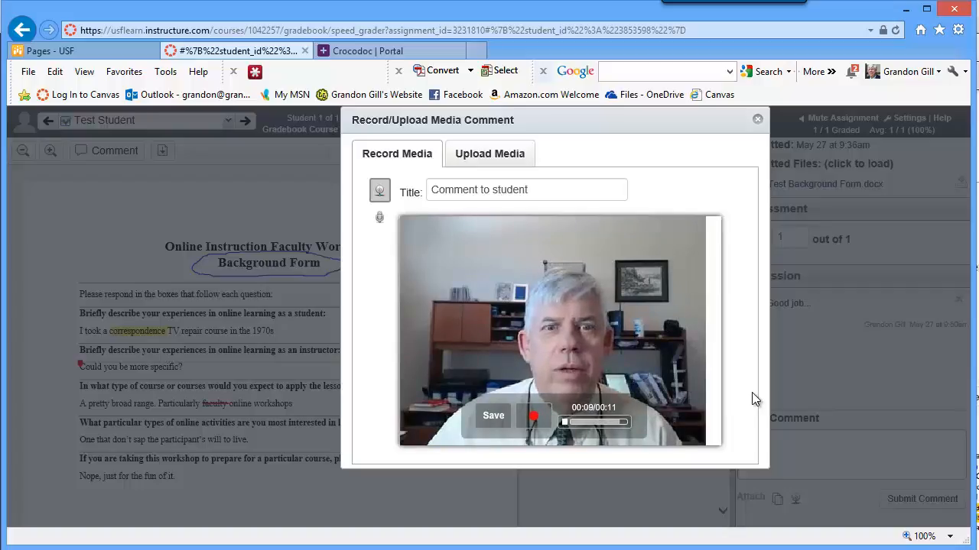
pyautogui.click(493, 417)
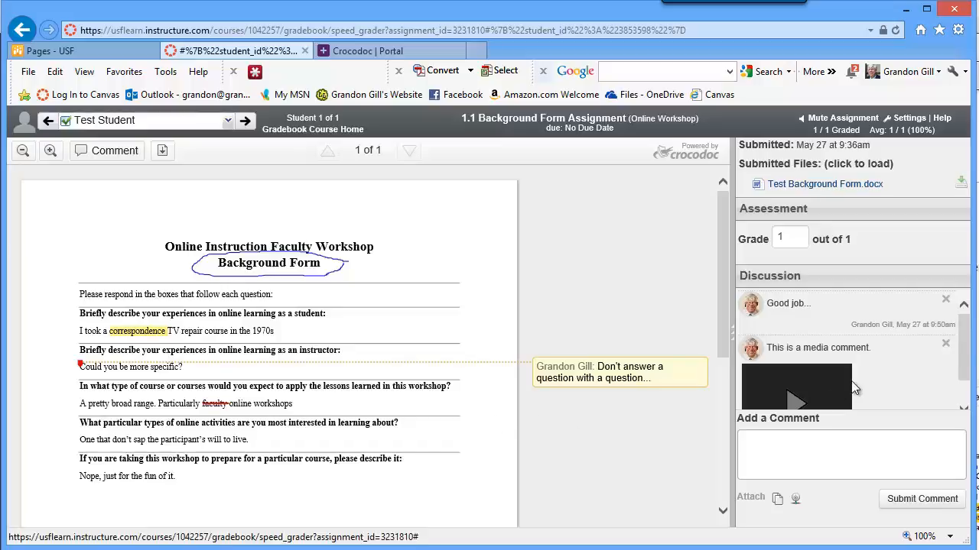
pyautogui.moveTo(965, 329)
pyautogui.mouseDown()
pyautogui.moveTo(961, 374)
pyautogui.moveTo(965, 323)
pyautogui.mouseUp()
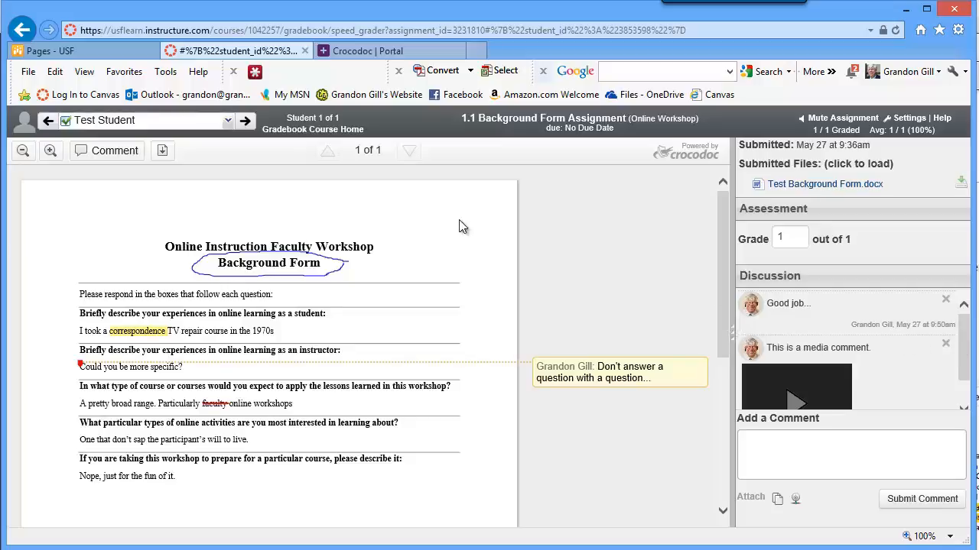
# Switch the course to Student View and open the test student's graded submission for the 1.1 Background Form Assignment
pyautogui.click(343, 132)
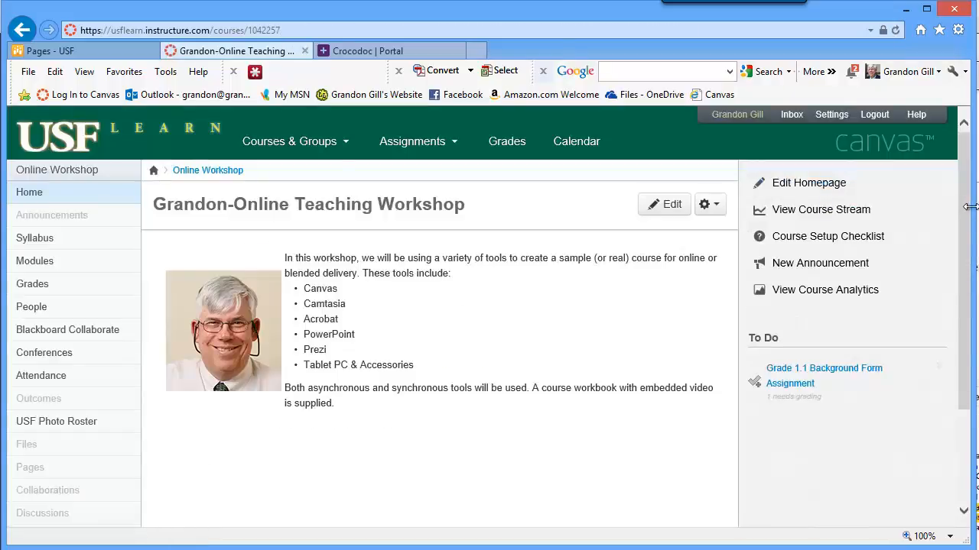
pyautogui.scroll(-3, 965, 207)
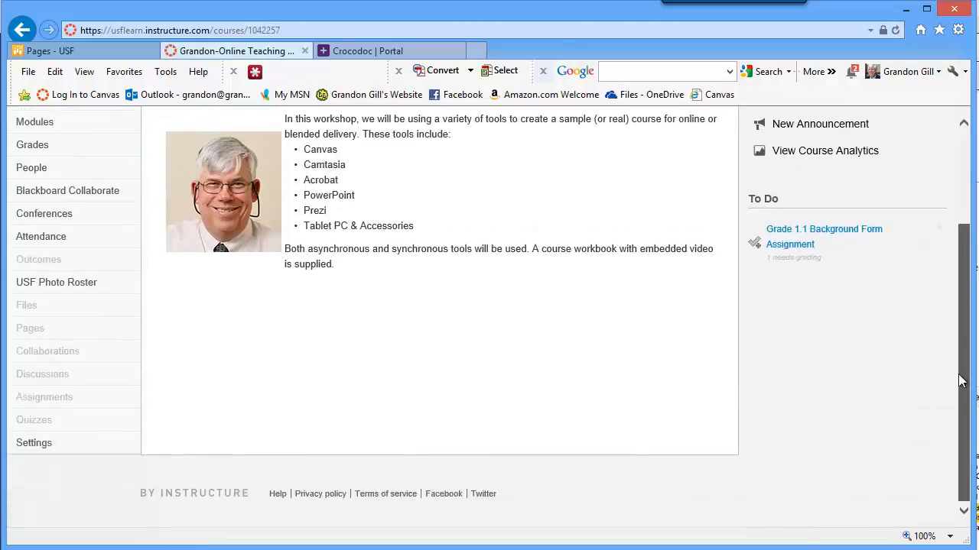
pyautogui.click(33, 447)
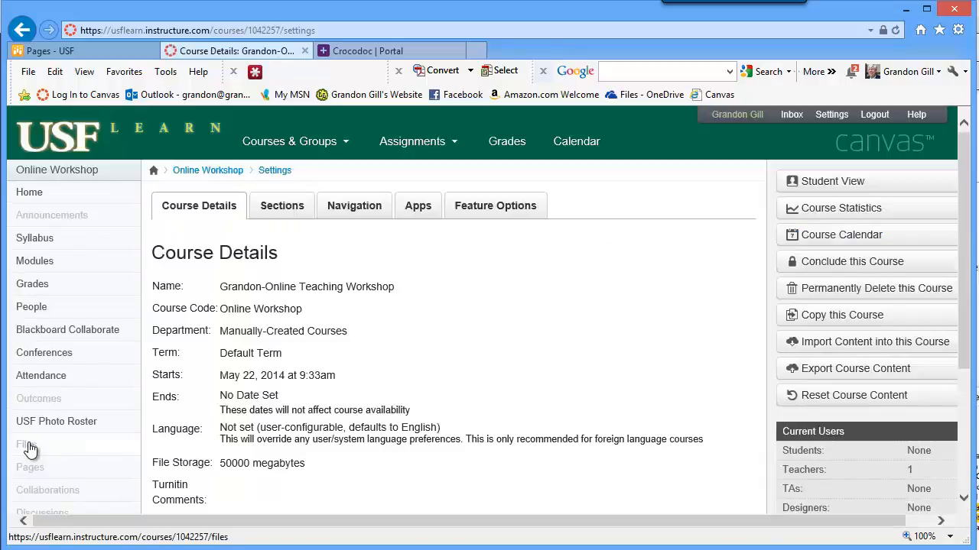
pyautogui.click(815, 184)
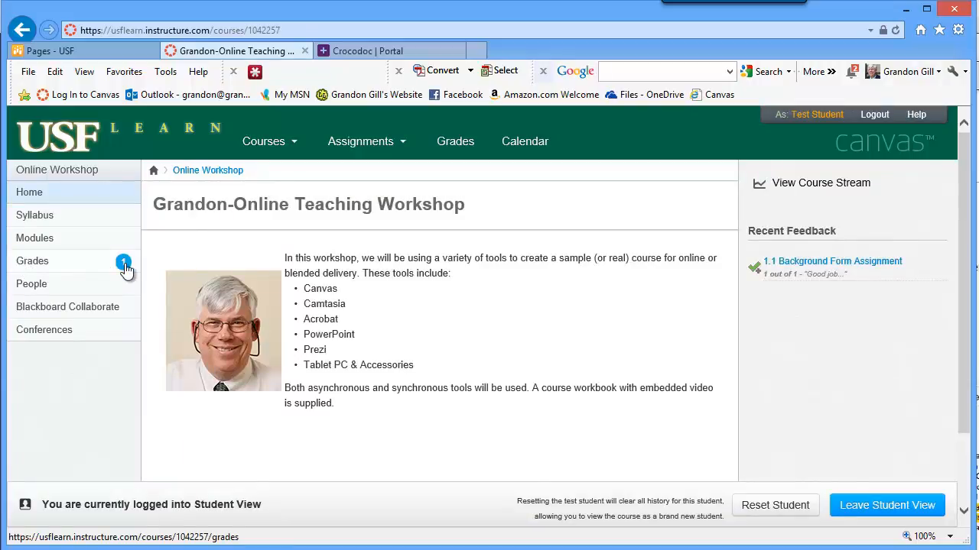
pyautogui.click(42, 267)
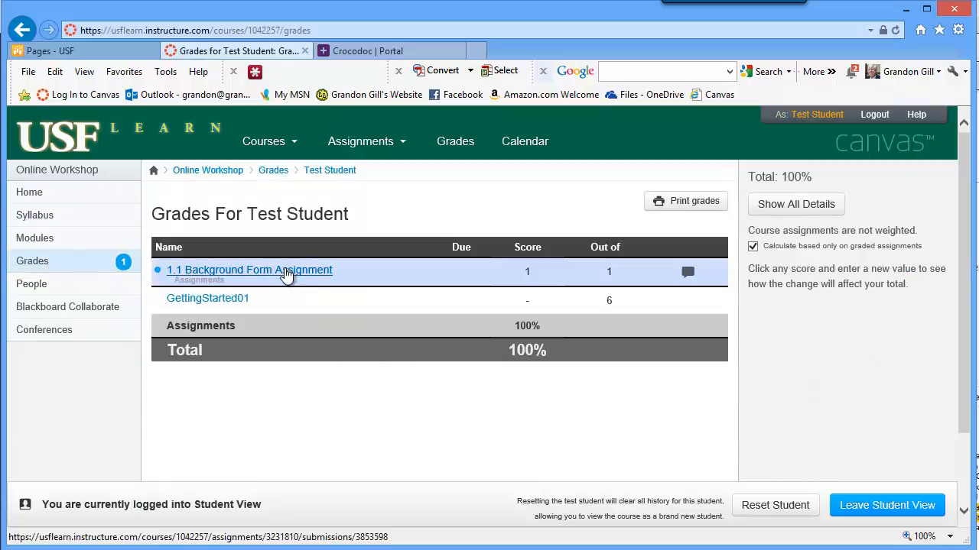
pyautogui.click(285, 274)
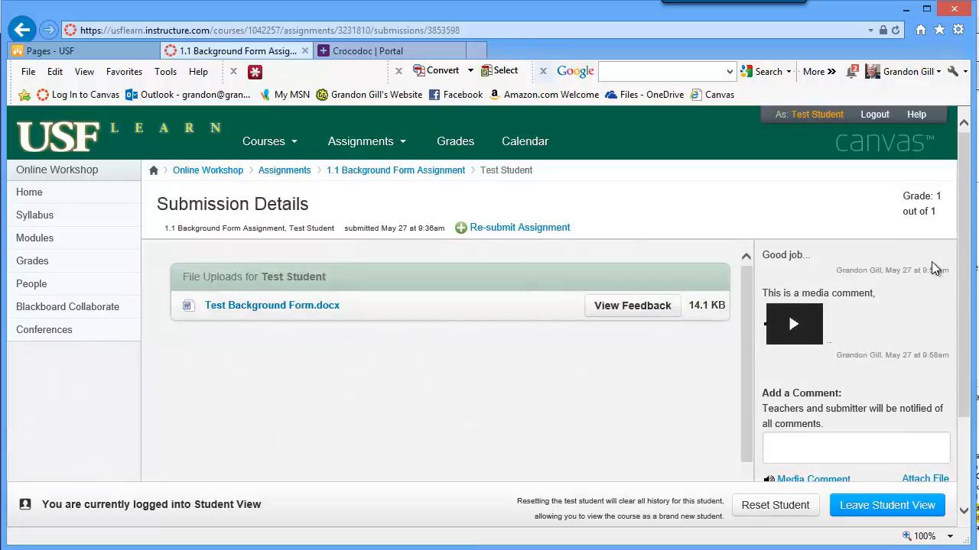
# As the test student, play the instructor's media comment and view the annotated feedback on Test Background Form.docx
pyautogui.scroll(-3, 965, 269)
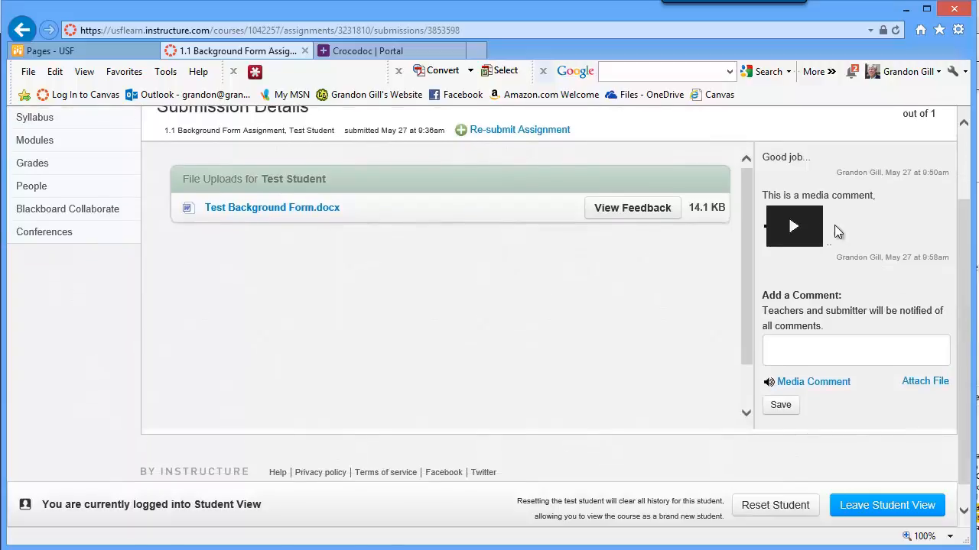
pyautogui.click(794, 229)
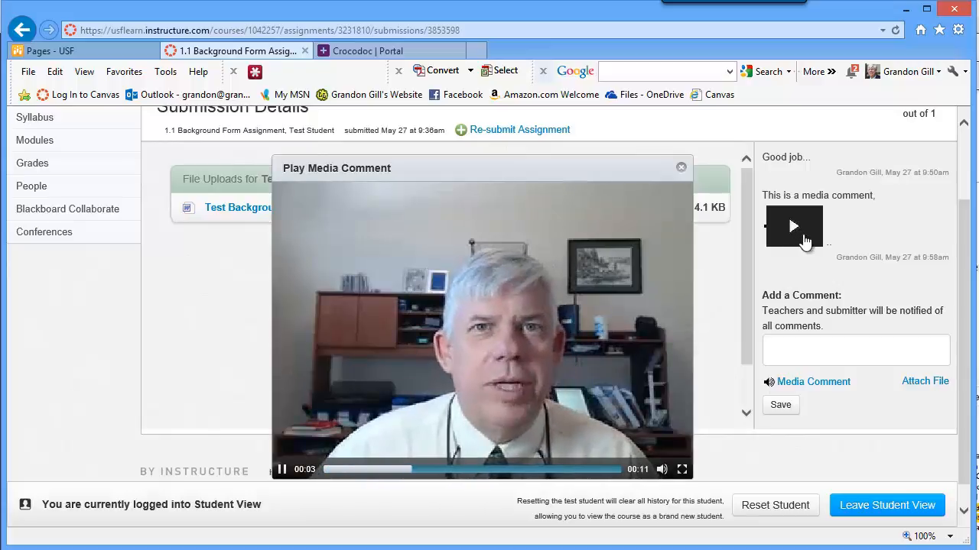
pyautogui.click(681, 168)
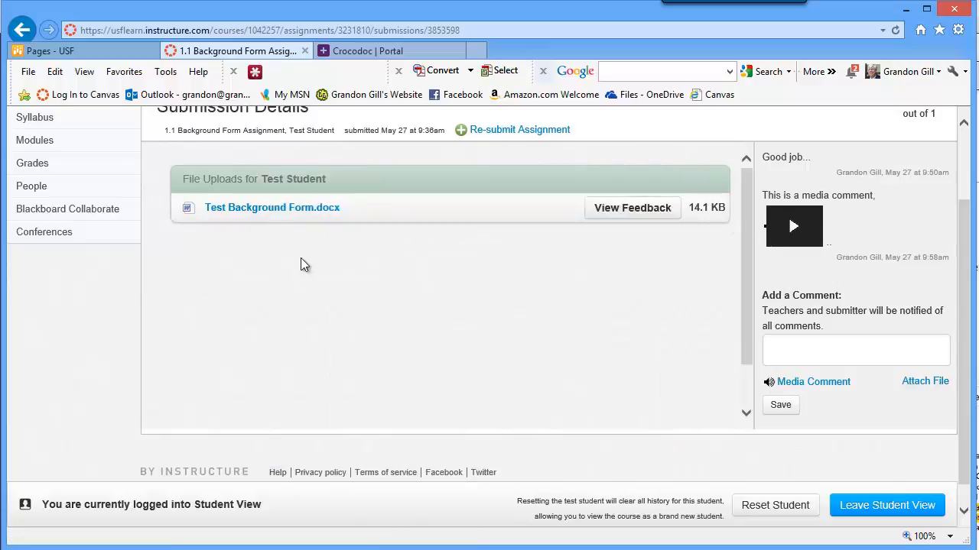
pyautogui.click(629, 208)
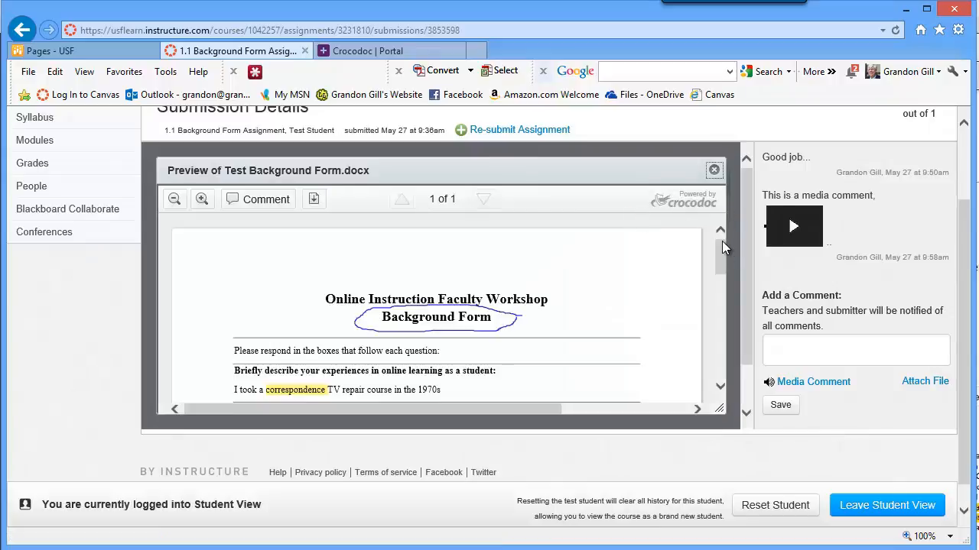
pyautogui.moveTo(722, 241)
pyautogui.mouseDown()
pyautogui.moveTo(716, 318)
pyautogui.moveTo(726, 234)
pyautogui.mouseUp()
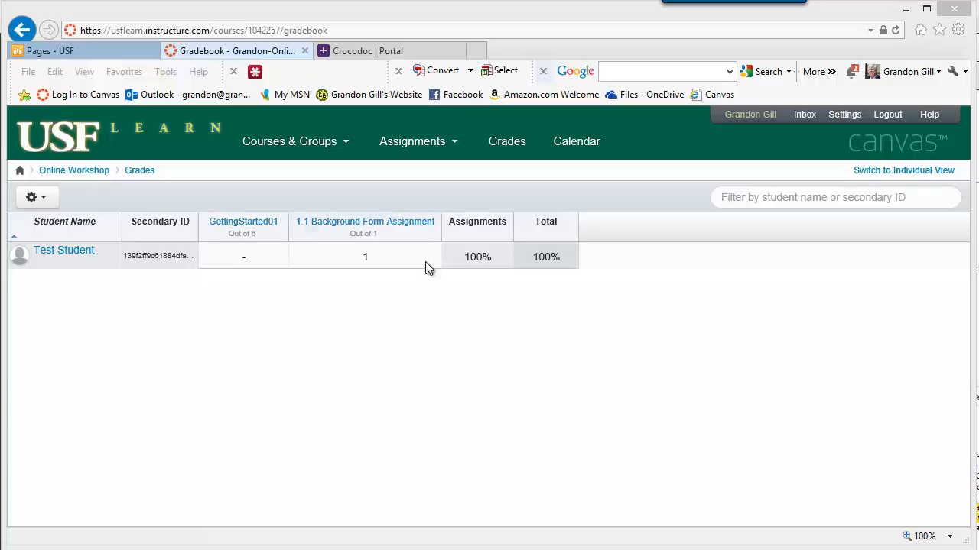
# Review the recipient criteria for messaging students about the 1.1 Background Form Assignment from the gradebook, without sending a message
pyautogui.moveTo(432, 238)
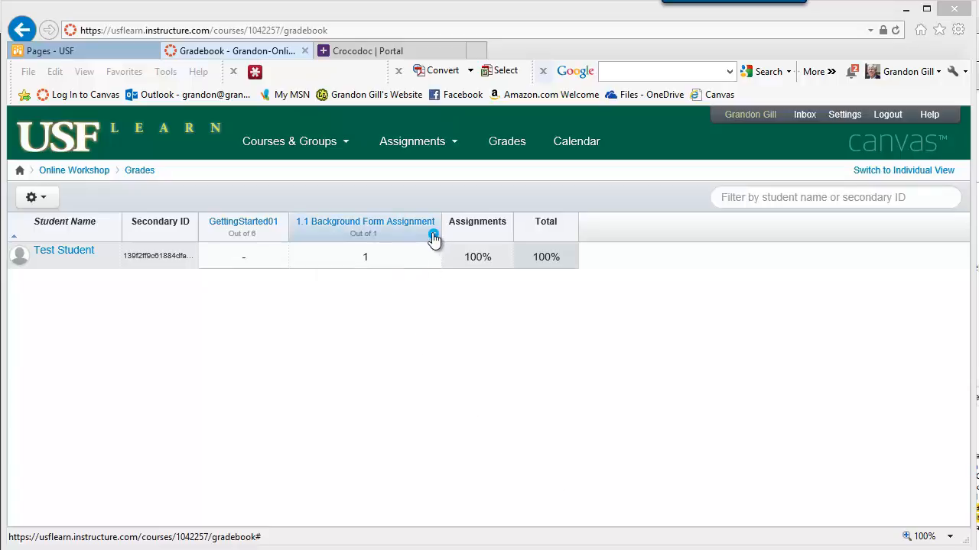
pyautogui.click(432, 236)
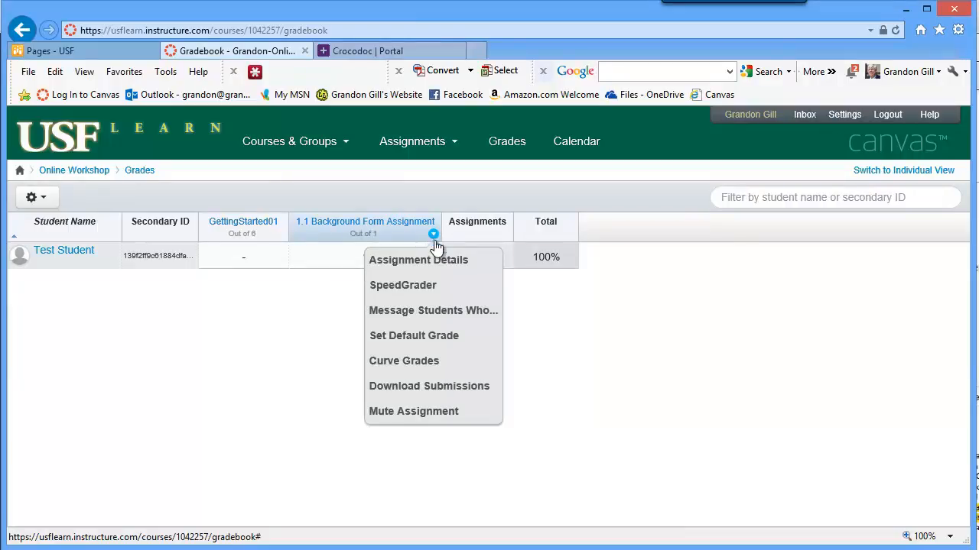
pyautogui.click(446, 315)
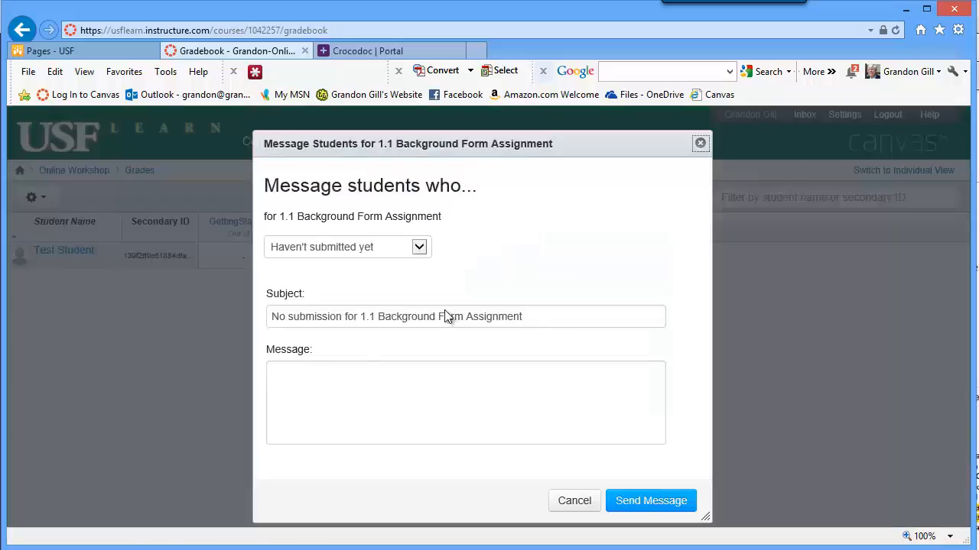
pyautogui.click(420, 249)
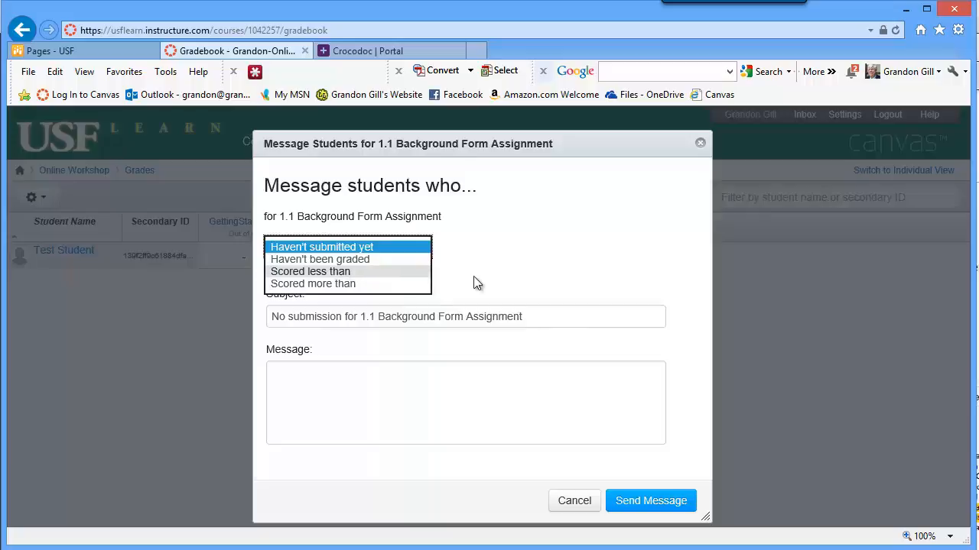
pyautogui.click(525, 275)
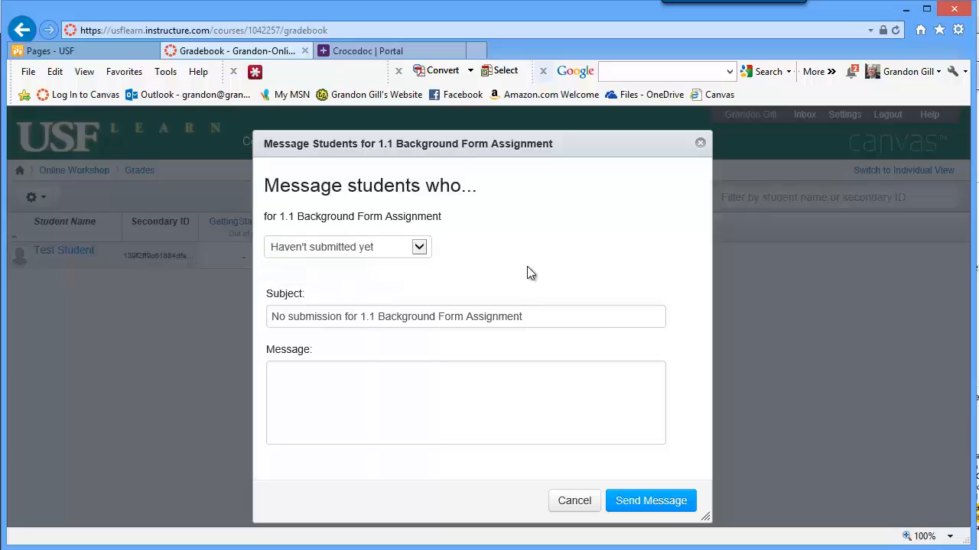
pyautogui.click(573, 503)
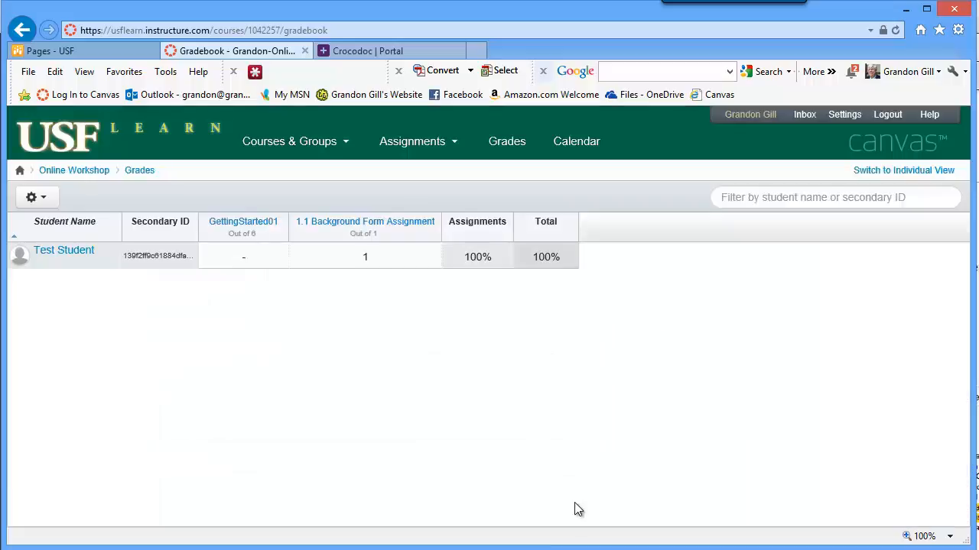